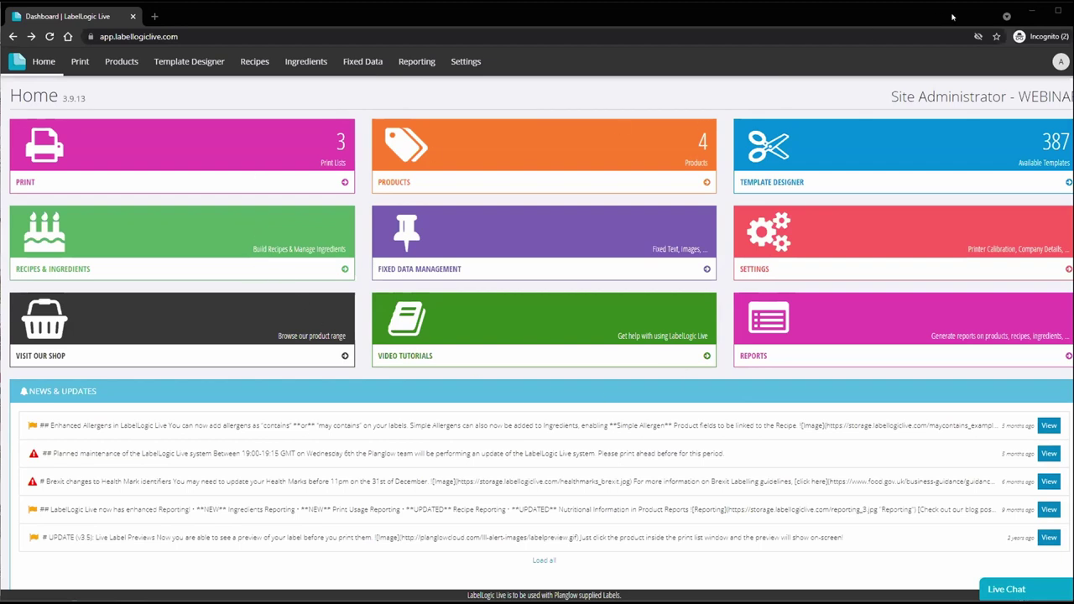
Open the Tuesday print list and set Bacon Baguette, Cheese & Bacon Wrap and Chicken & Bacon Baguette to 2 labels each.
left_click(280, 166)
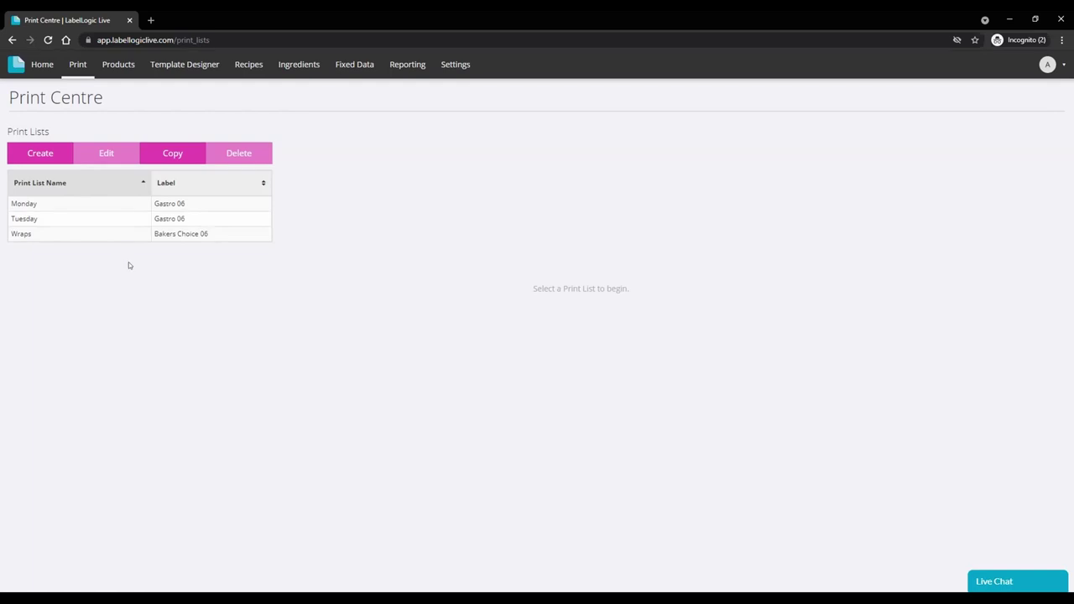
left_click(31, 218)
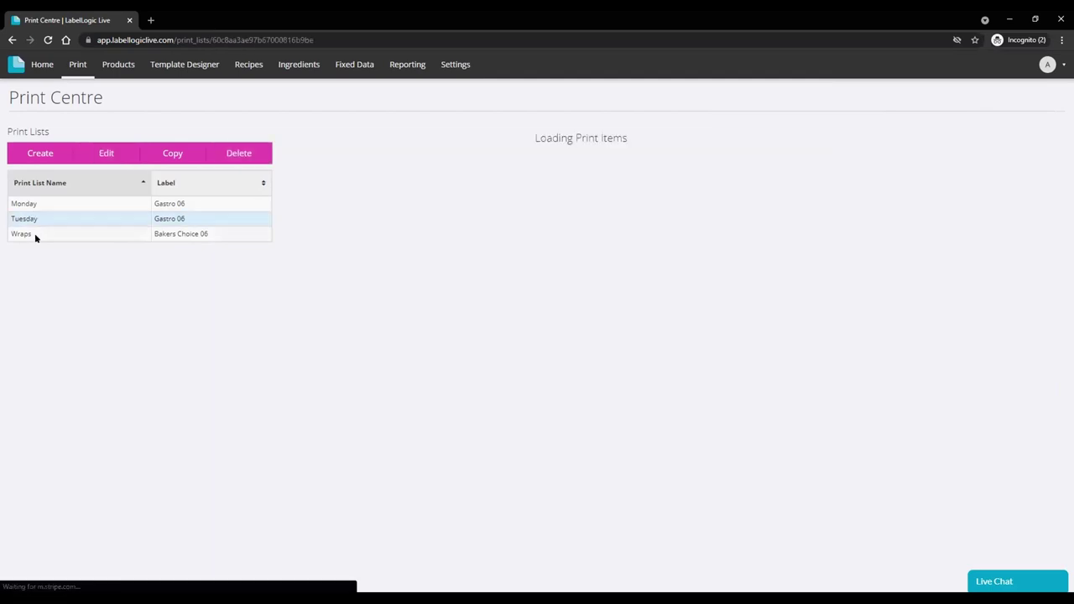
left_click(35, 233)
left_click(37, 216)
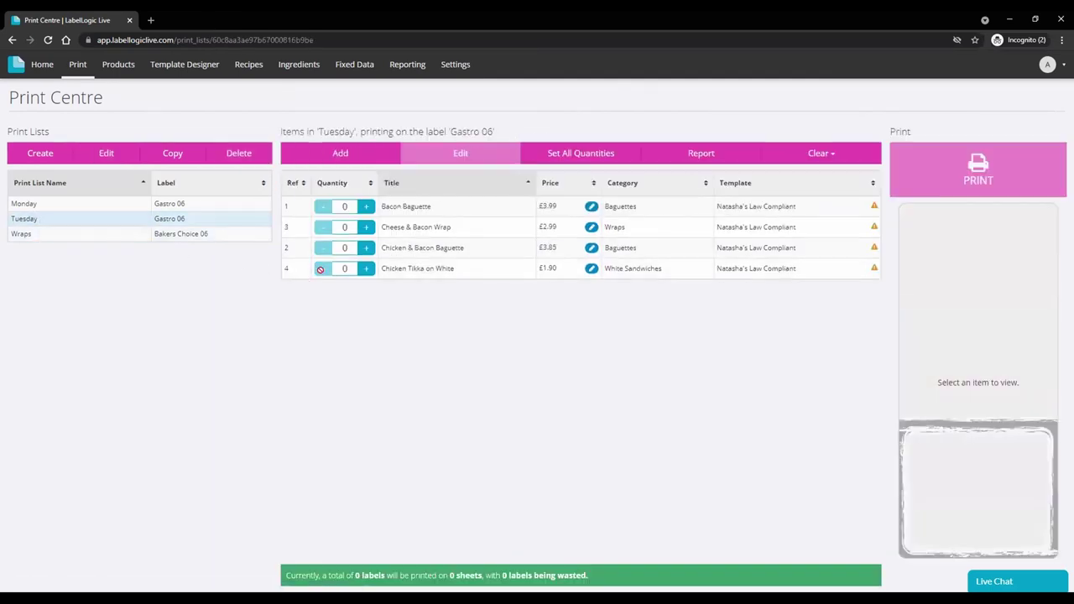
double_click(366, 207)
double_click(366, 227)
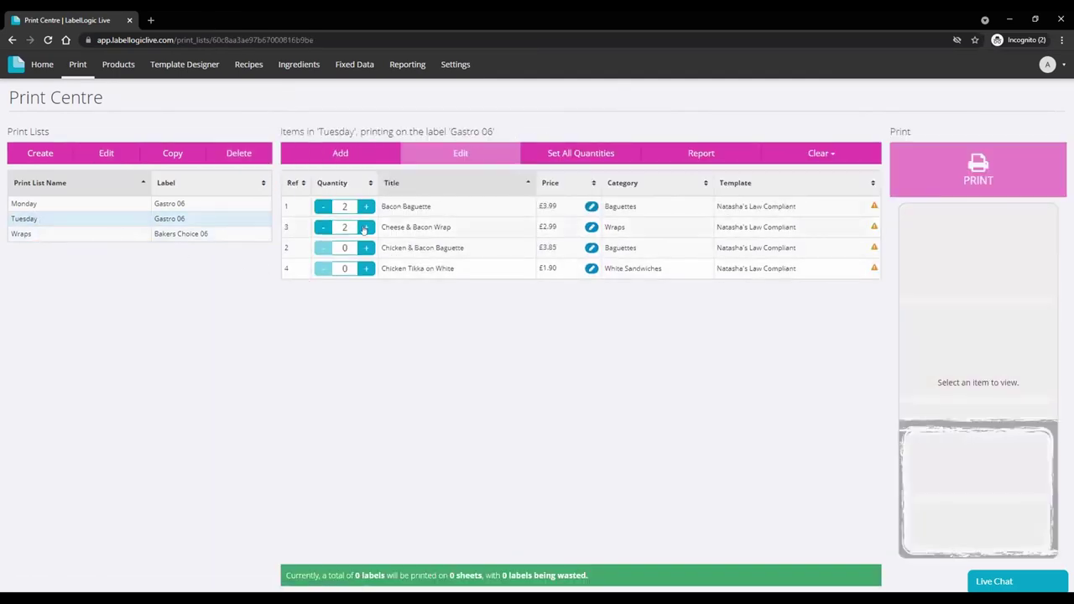
double_click(365, 249)
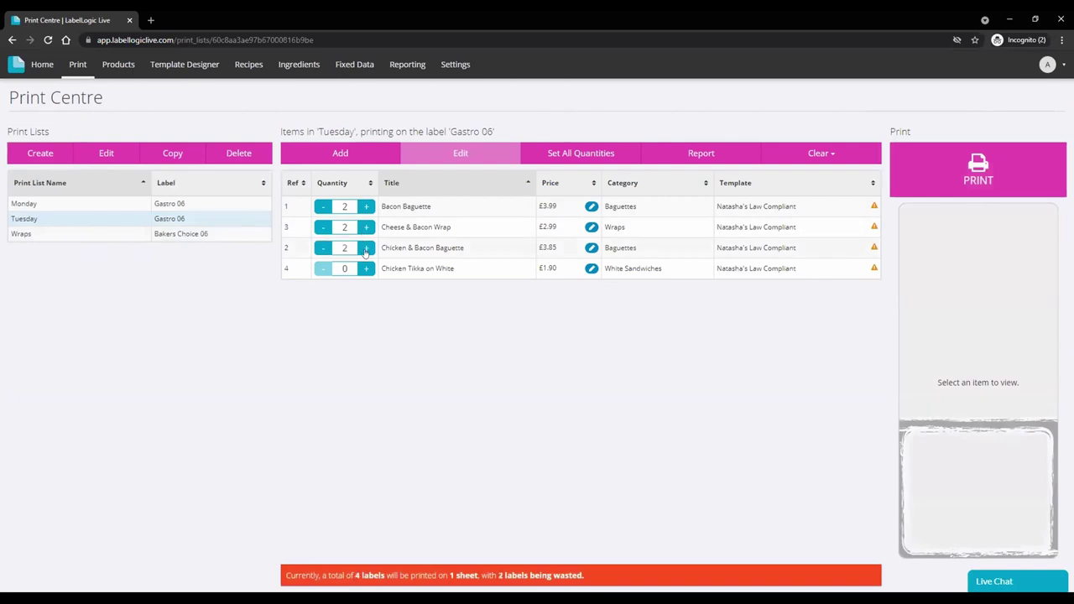
Print the Tuesday list's labels with the expiry date 19/06/21, and close the PDF output after viewing it.
left_click(1019, 164)
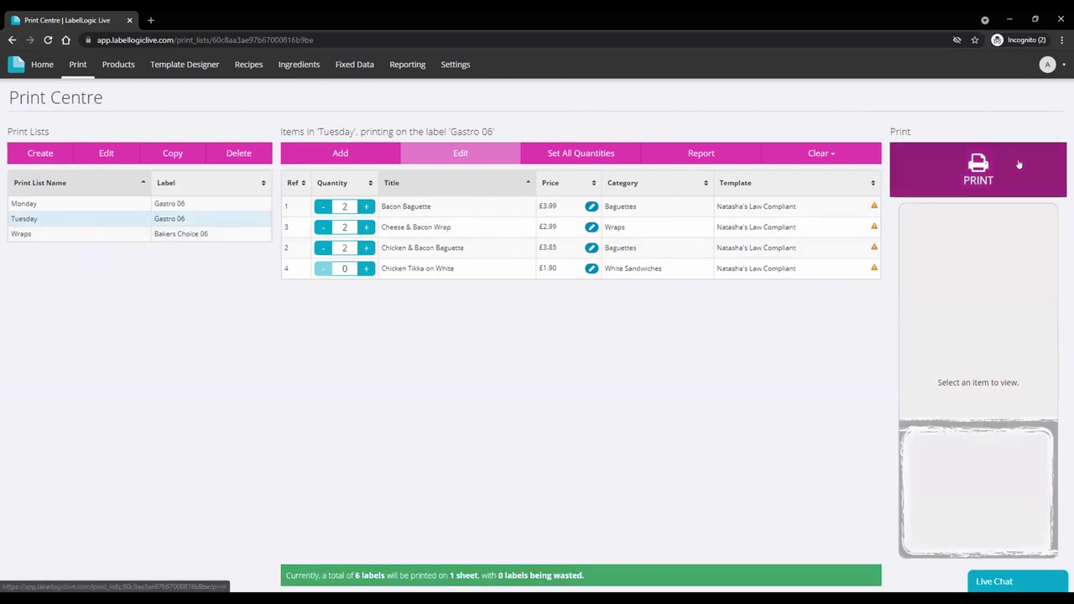
left_click(434, 267)
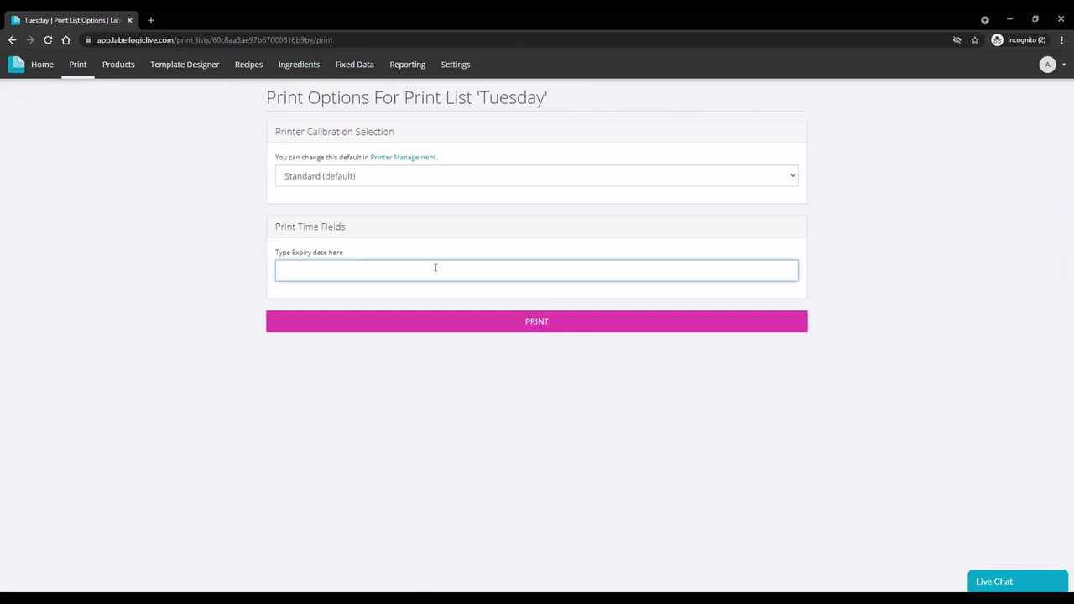
type("19/06/21")
left_click(468, 320)
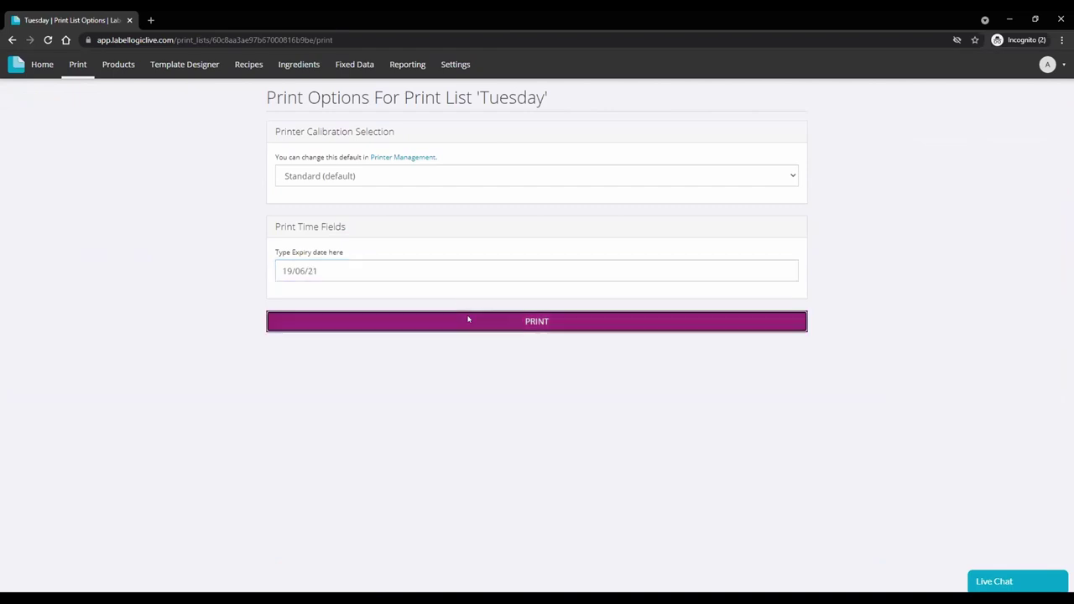
left_click(568, 410)
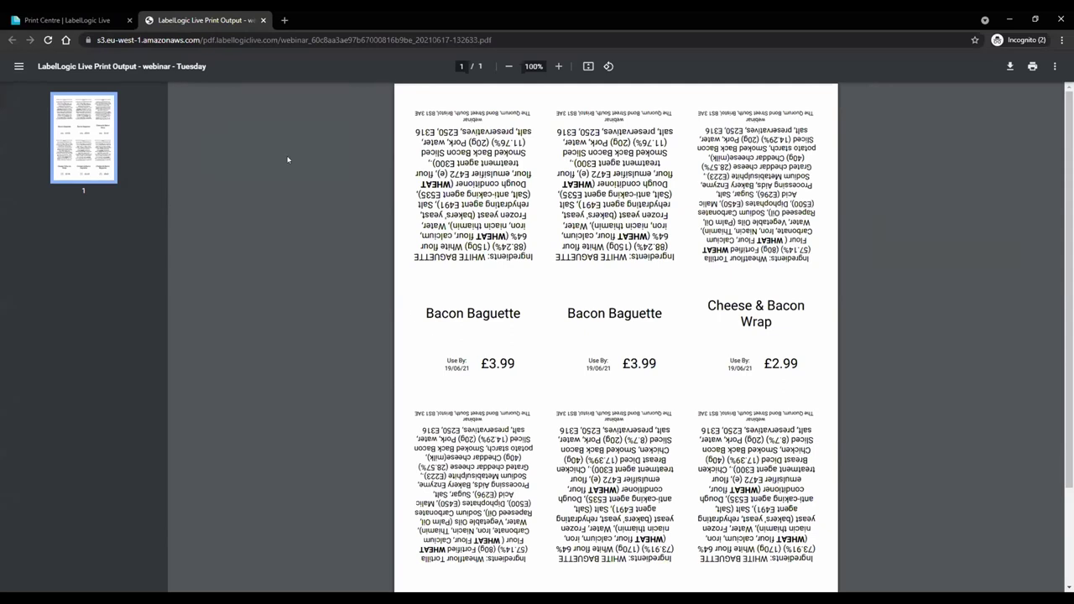
middle_click(183, 25)
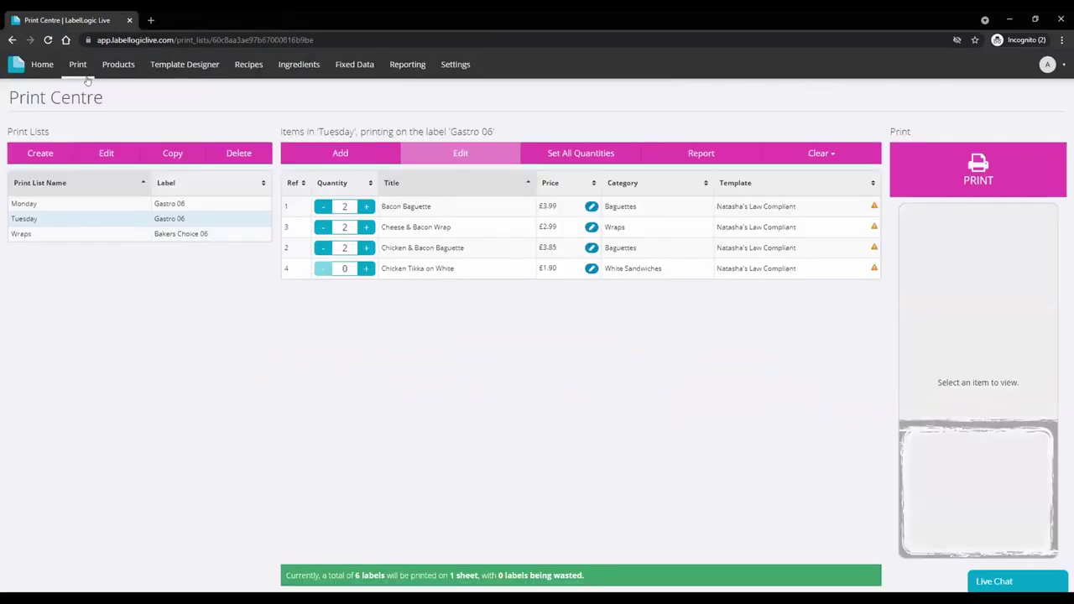
Create a new product category named Panini.
left_click(112, 67)
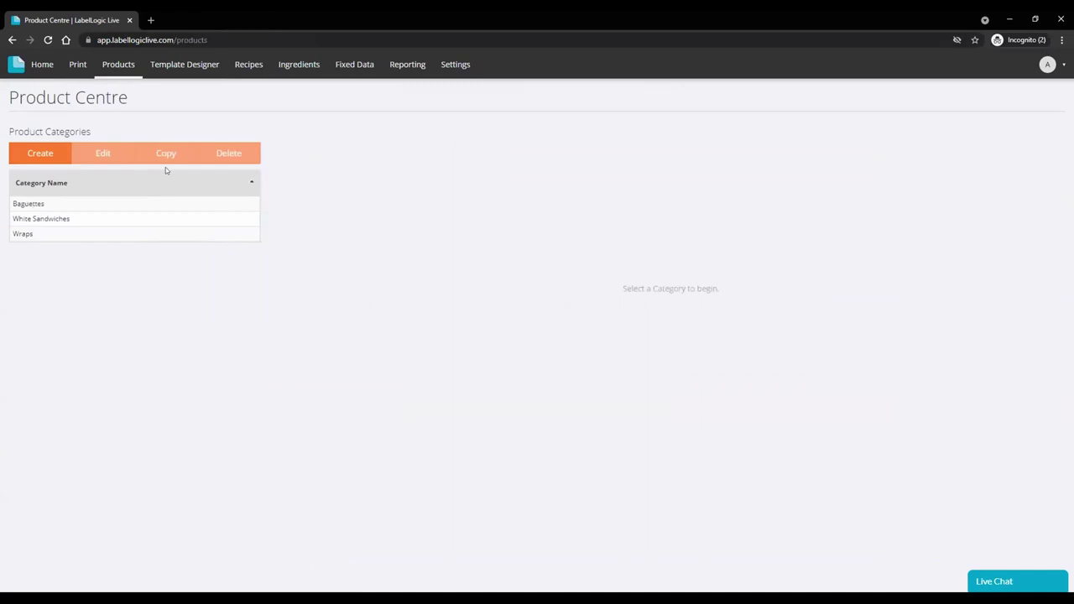
left_click(51, 218)
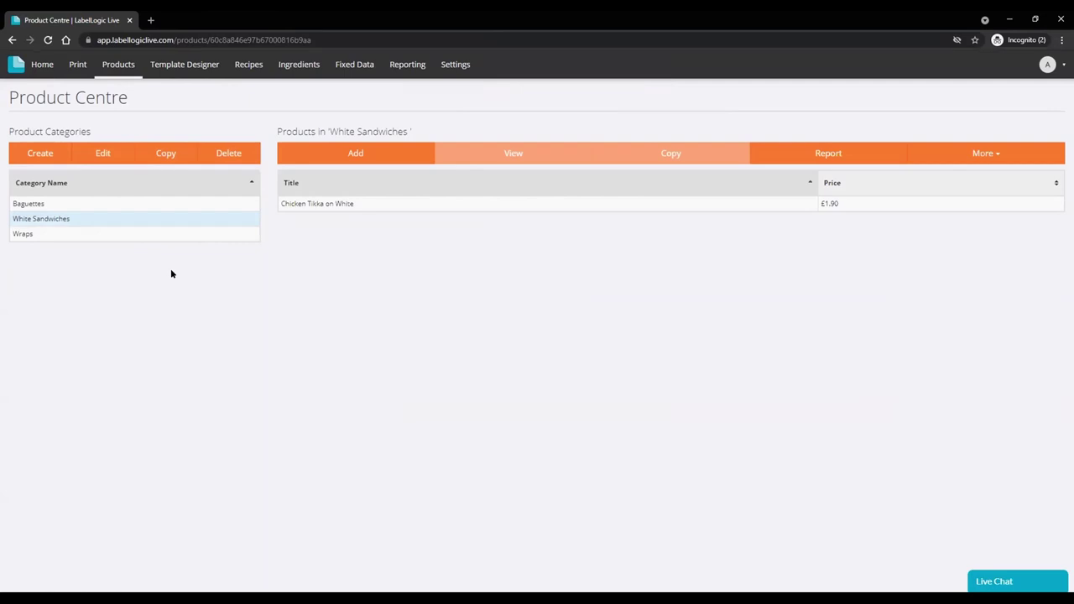
left_click(41, 153)
type("Panin")
key("Return")
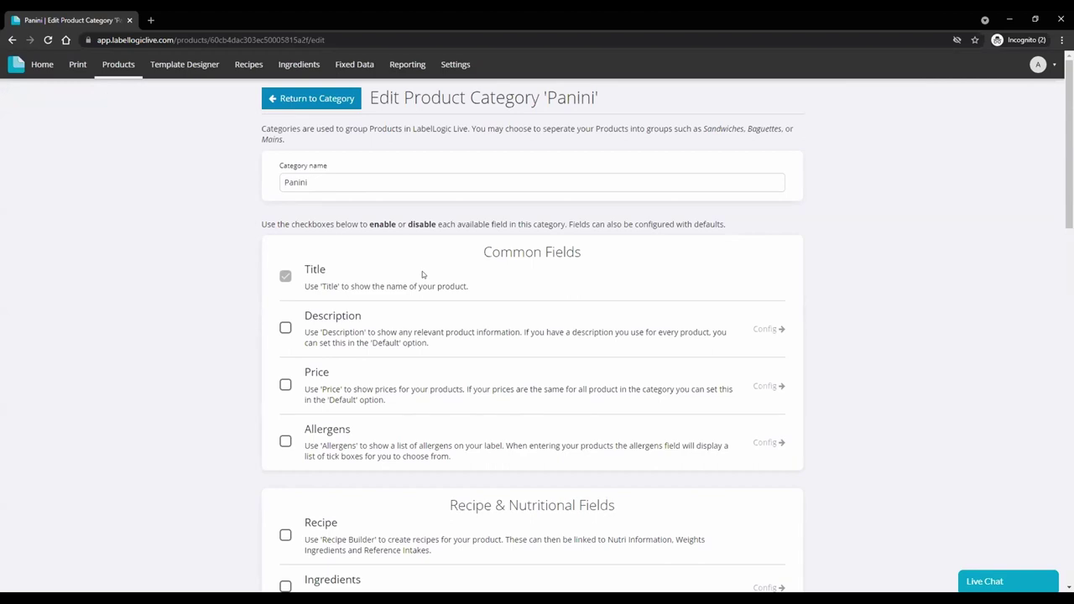
Enable the Price, Recipe and Ingredients fields for the Panini category and save it.
scroll(442, 334, "down", 2)
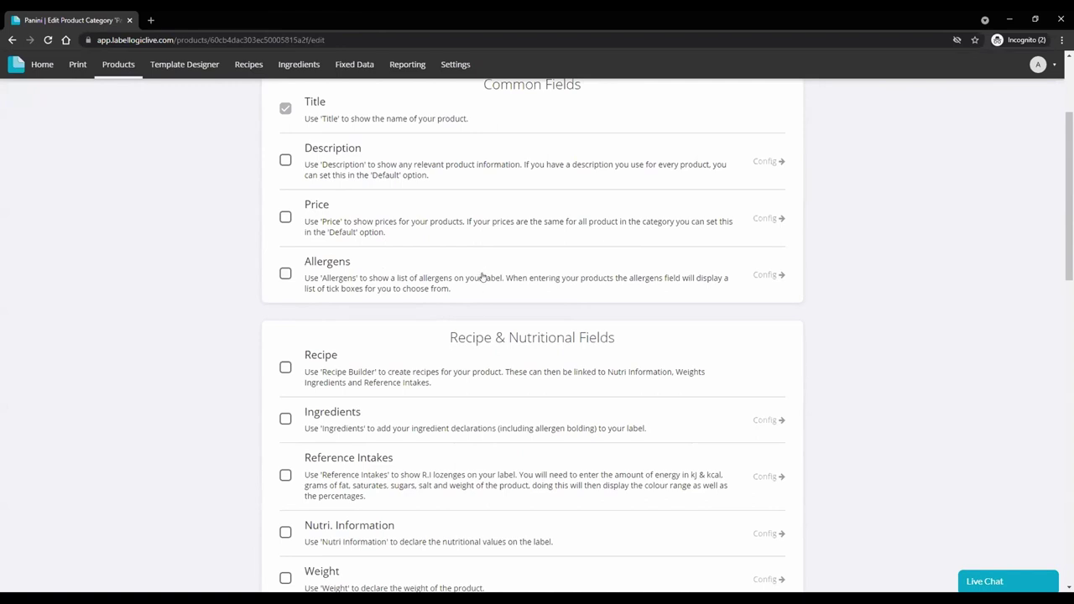
scroll(466, 298, "down", 1)
left_click(285, 161)
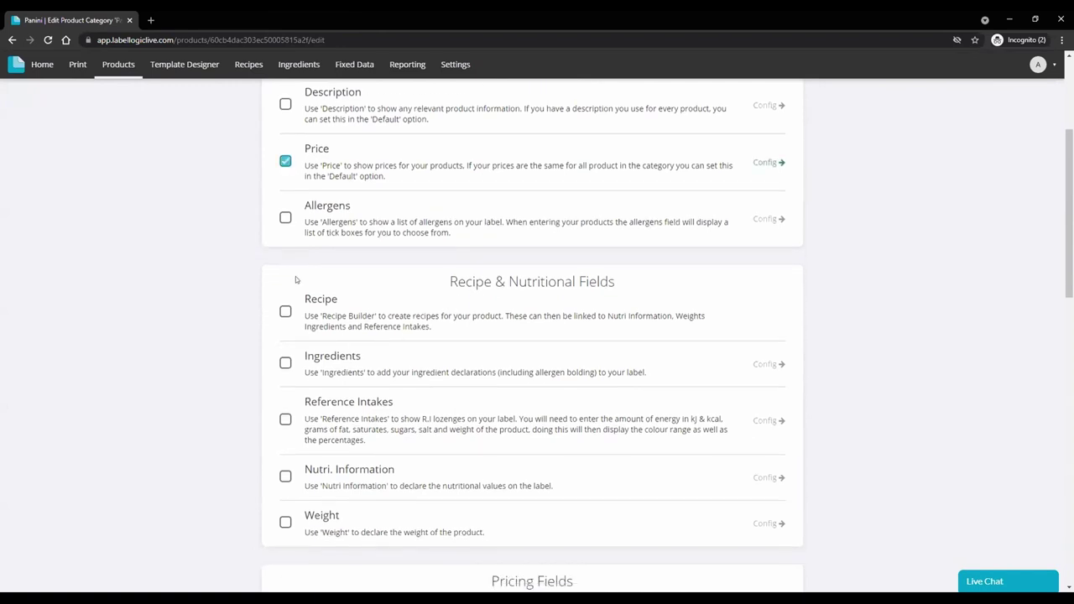
left_click(285, 312)
left_click(285, 362)
scroll(537, 520, "down", 10)
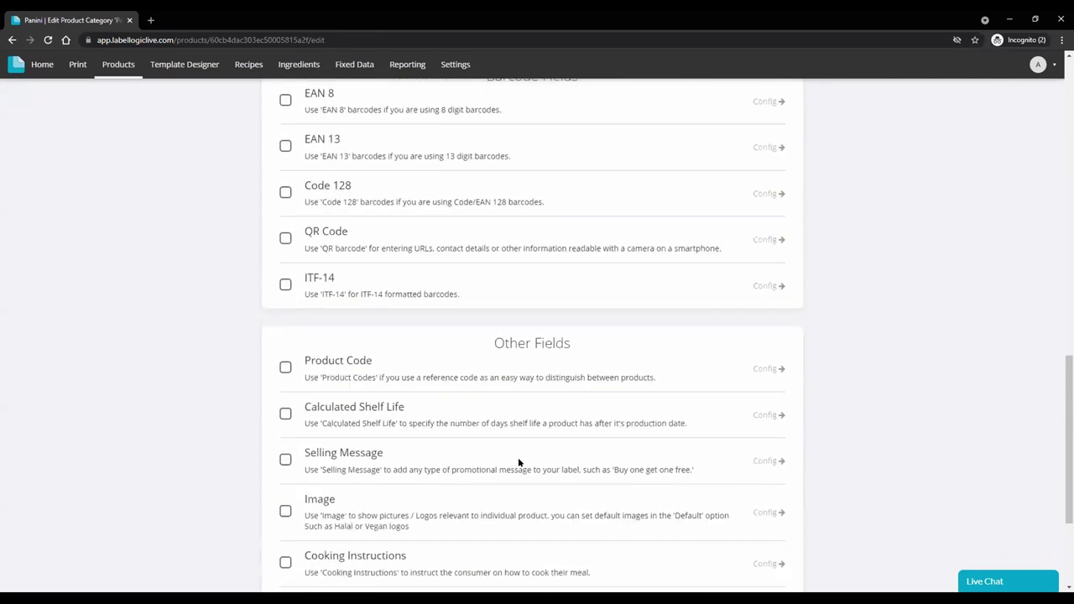
left_click(532, 563)
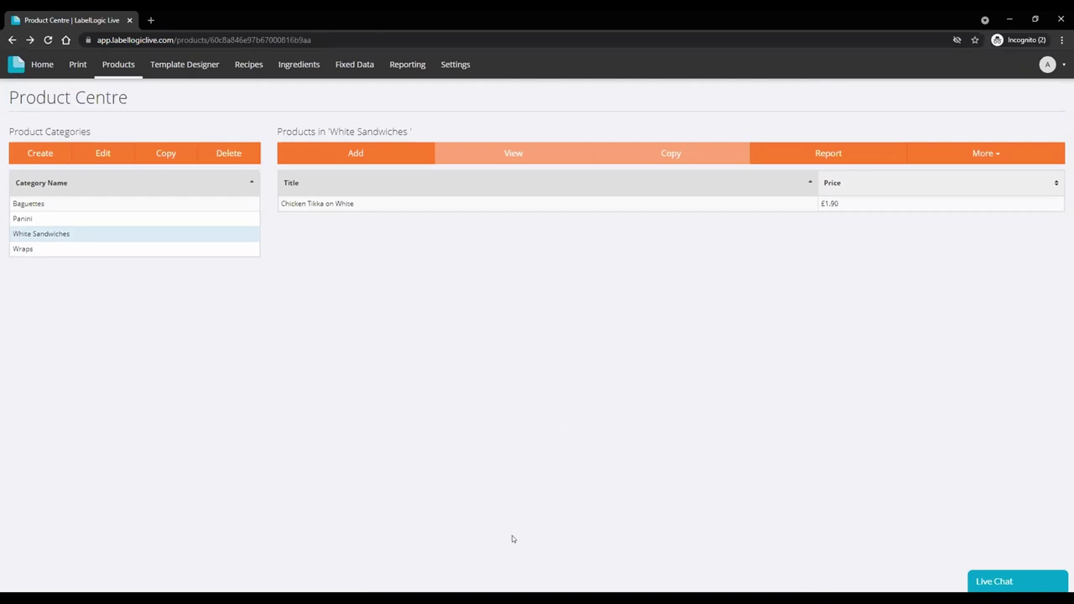
Add a product to the Panini category with the title "Blt Panini" and a price of £1.99.
left_click(152, 222)
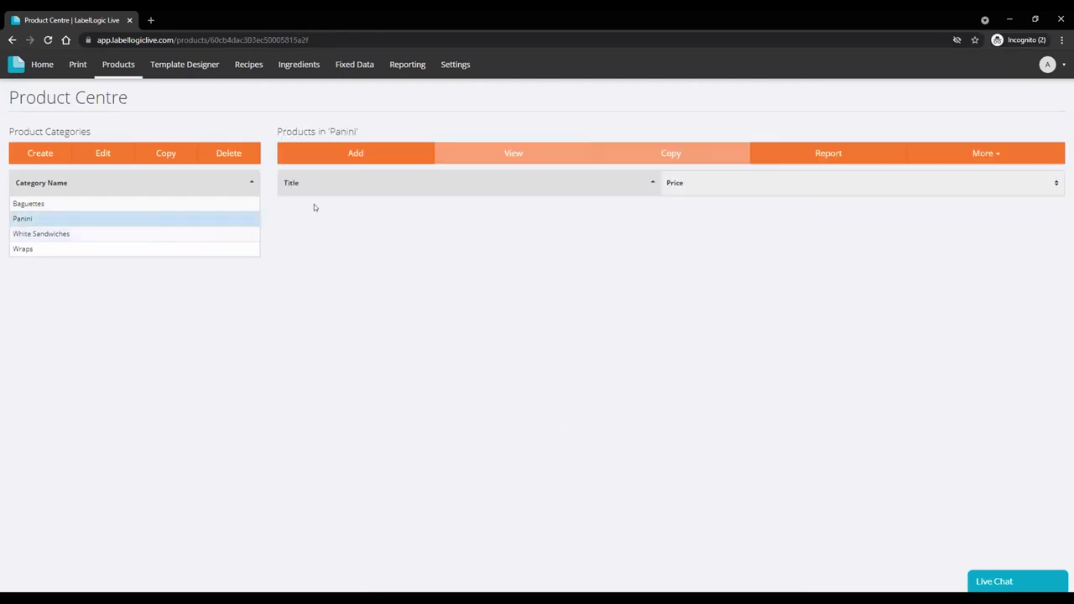
left_click(336, 153)
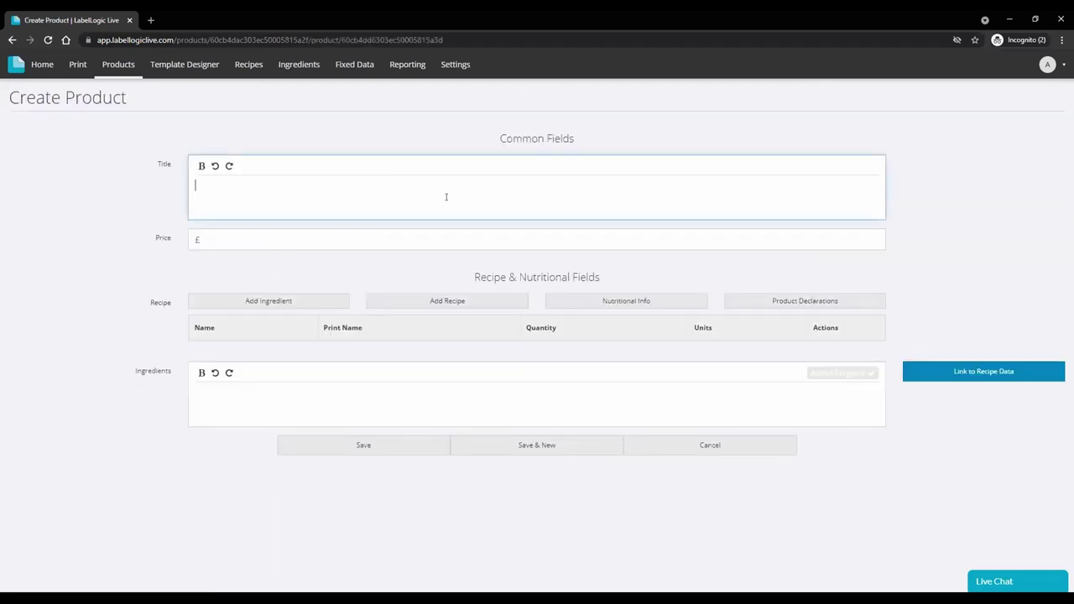
type("Blt Panini")
left_click(334, 241)
type("1")
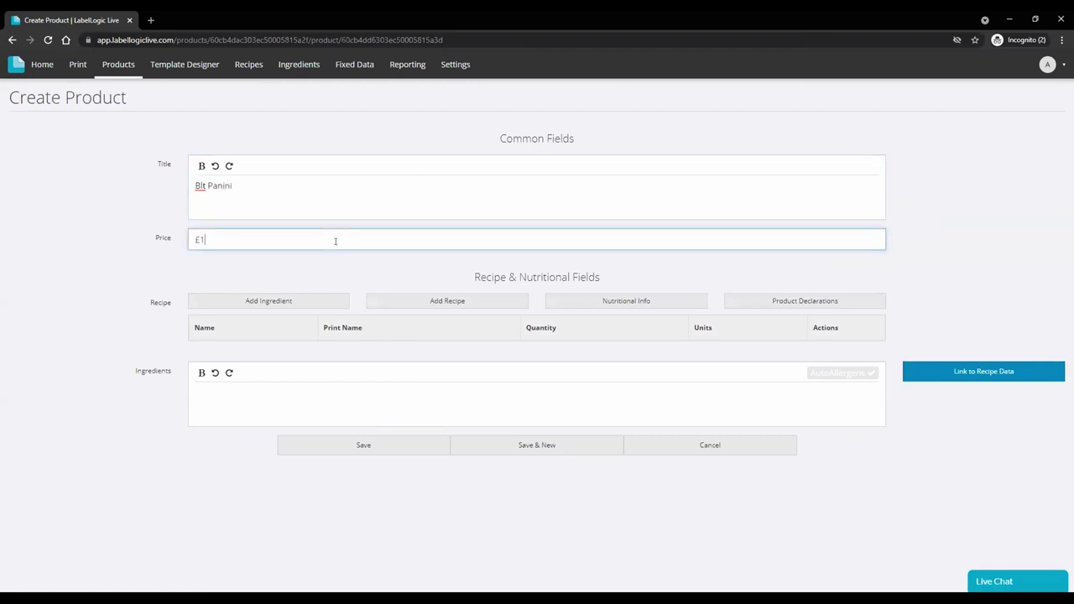
type(".99")
Search the ingredients for "smoked" and add Smoked Back Bacon Sliced to the product's recipe.
left_click(259, 302)
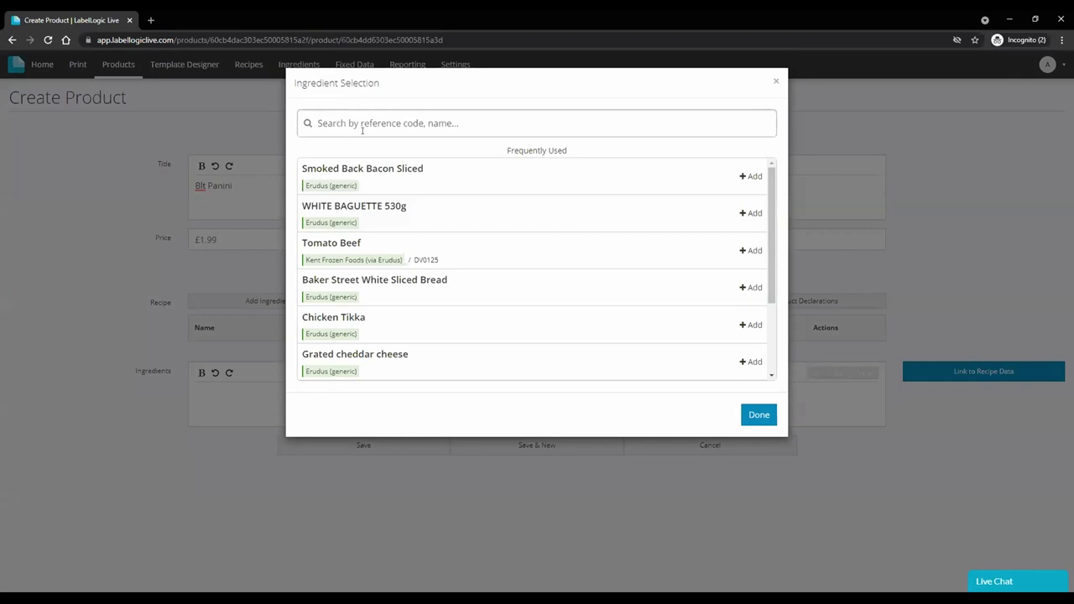
type("smoked")
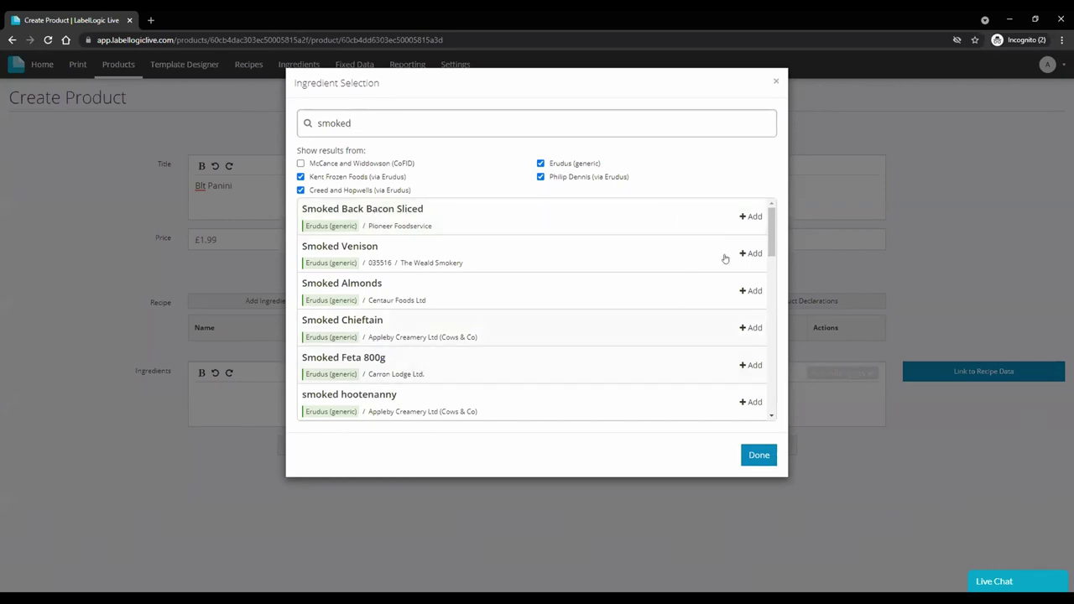
left_click(751, 216)
left_click(757, 455)
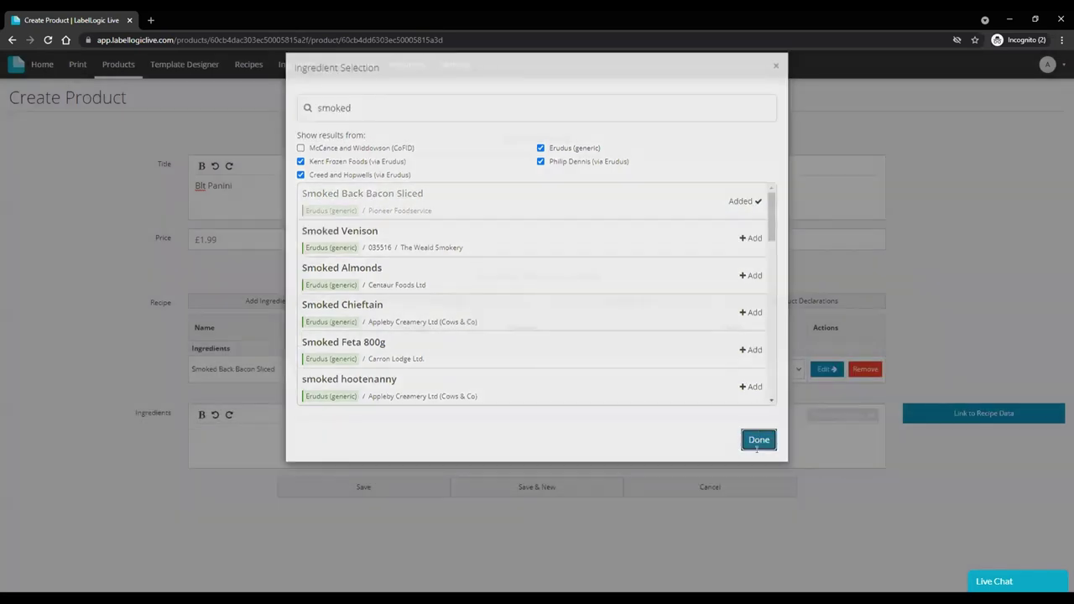
Search the ingredients for "lettuce" and add Lettuce Iceberg, code DV0029, to the recipe.
left_click(266, 305)
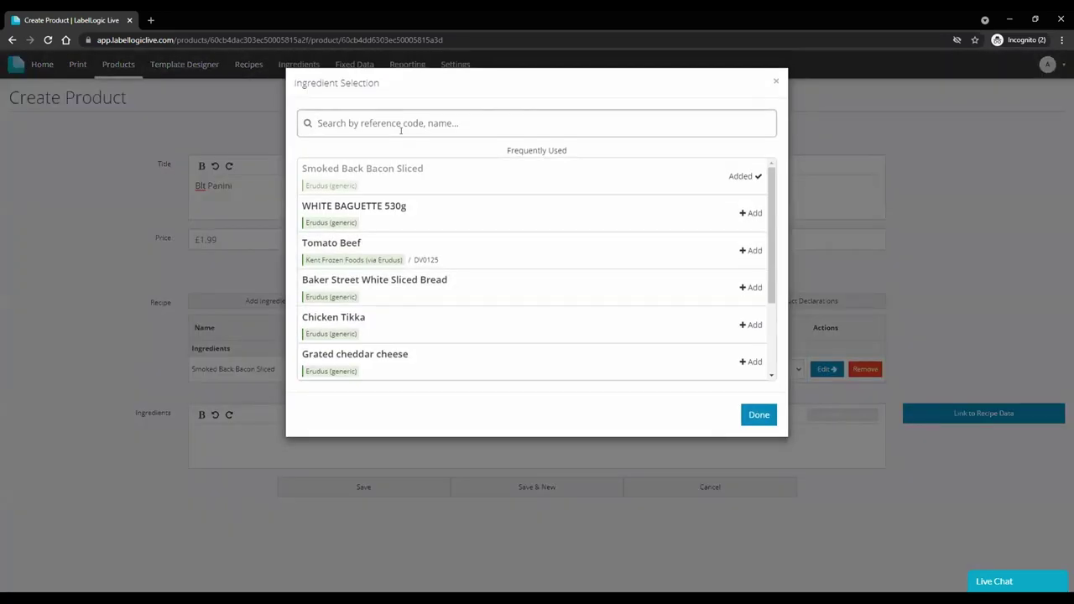
type("iceberg")
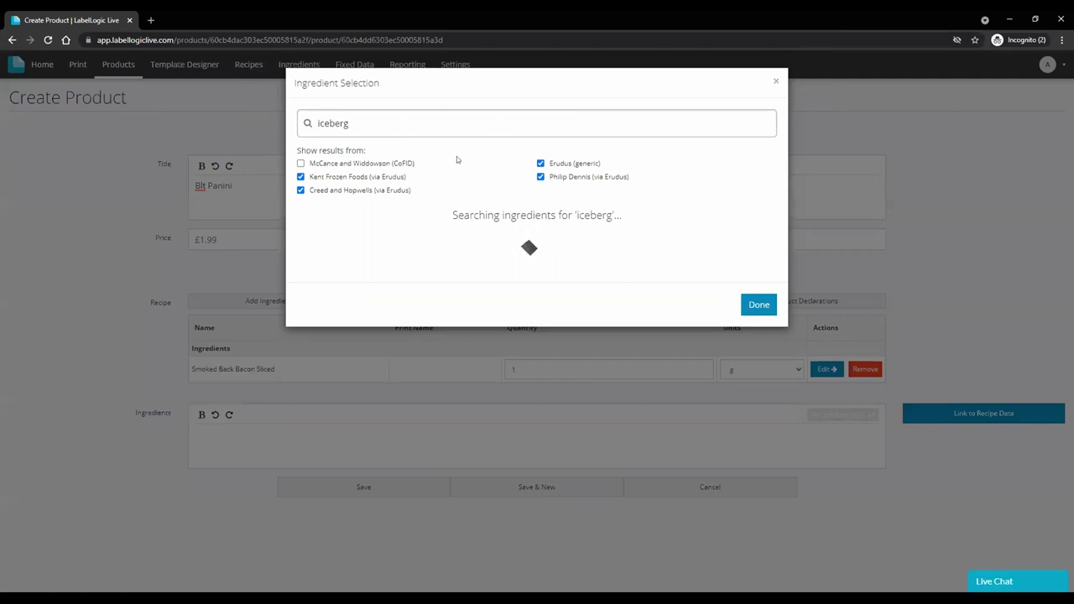
type(" le")
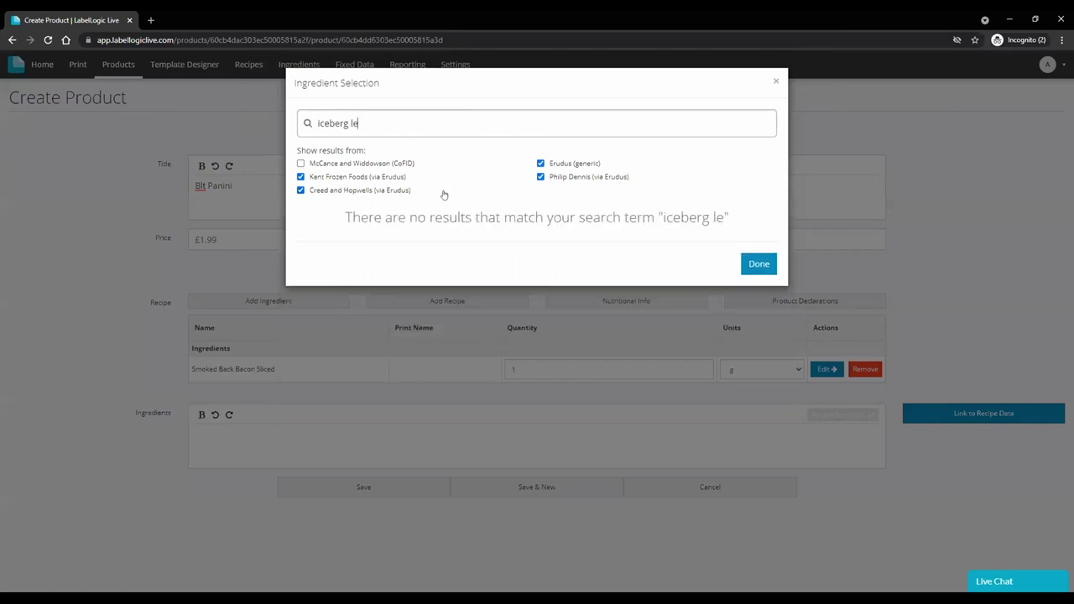
type("ttuce")
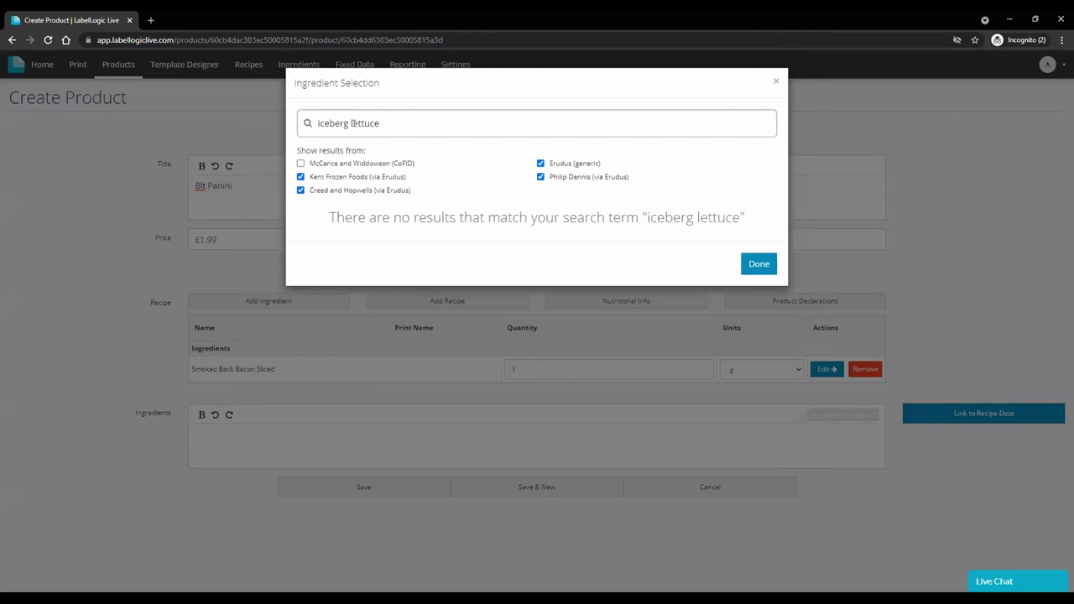
left_click_drag(349, 123, 307, 126)
key("BackSpace")
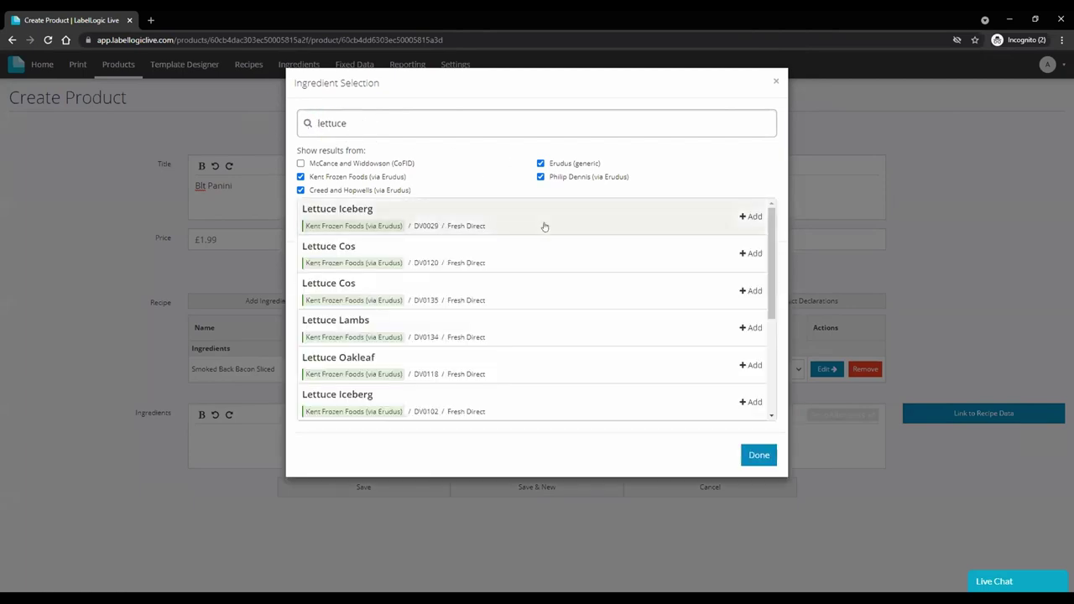
left_click(750, 218)
left_click(757, 455)
Find the ingredient with reference code dv0125 and add Tomato Beef to the recipe.
left_click(285, 300)
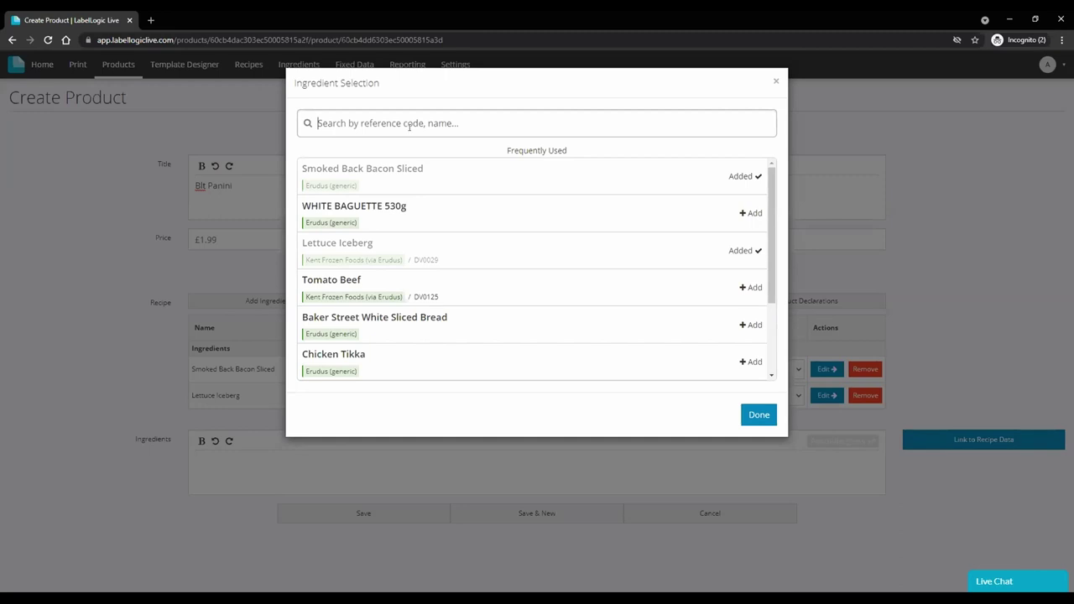
type("dv")
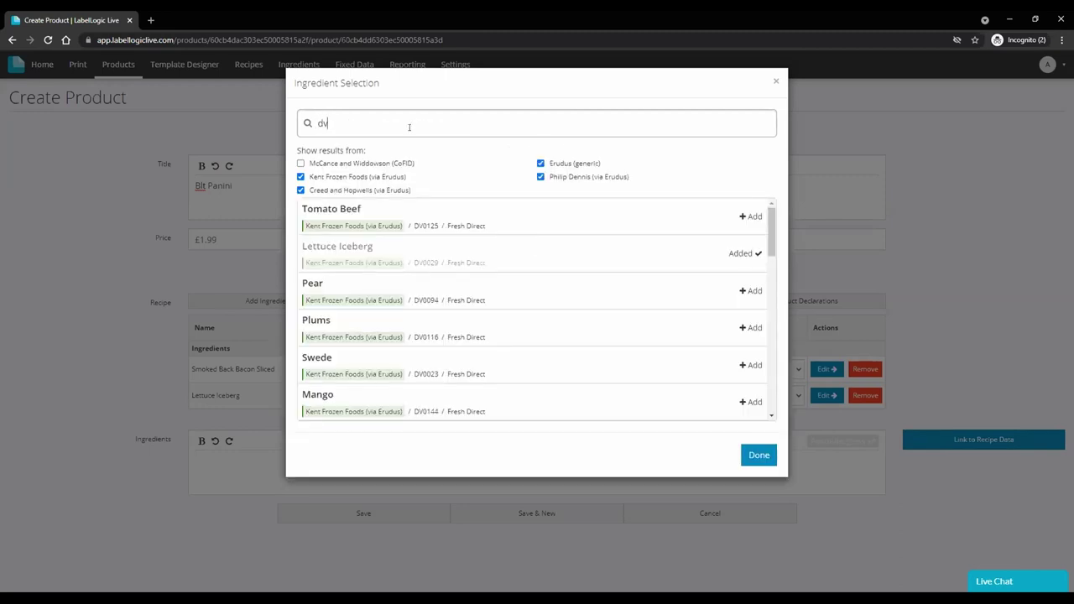
type("0125")
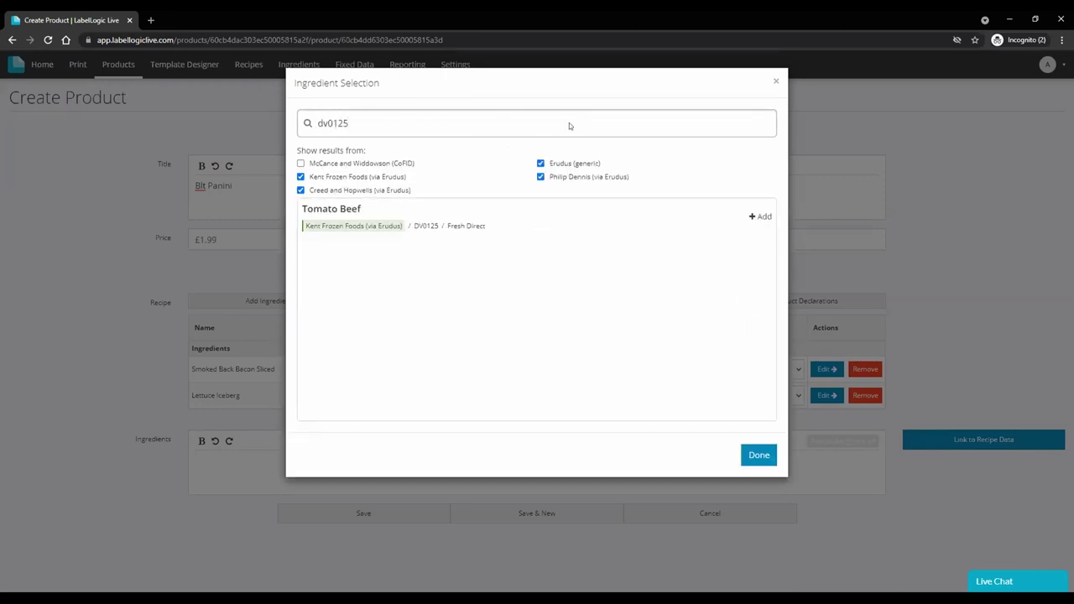
left_click(761, 217)
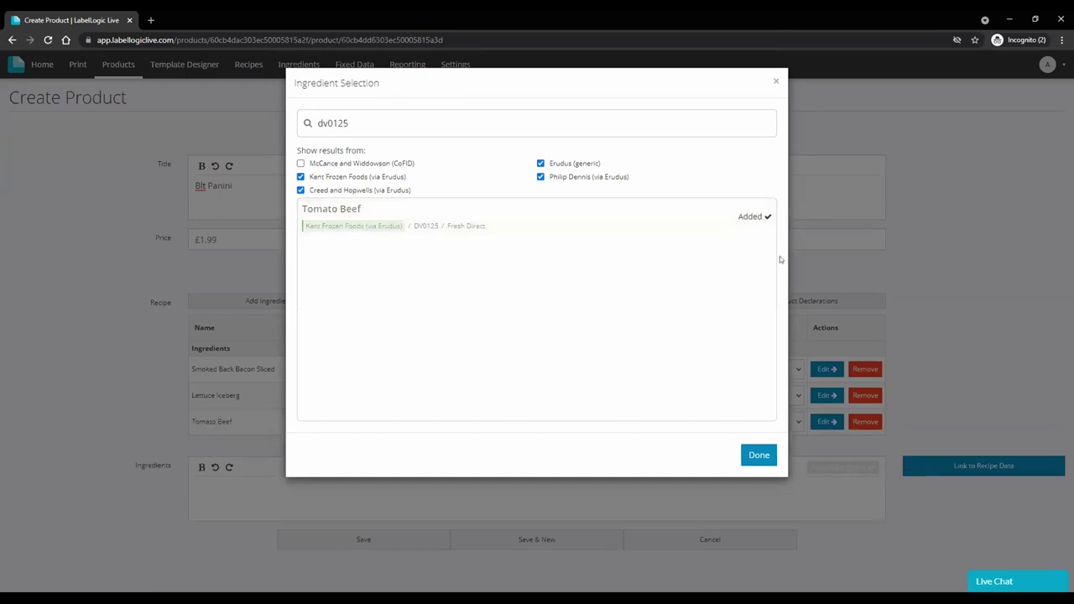
left_click(758, 454)
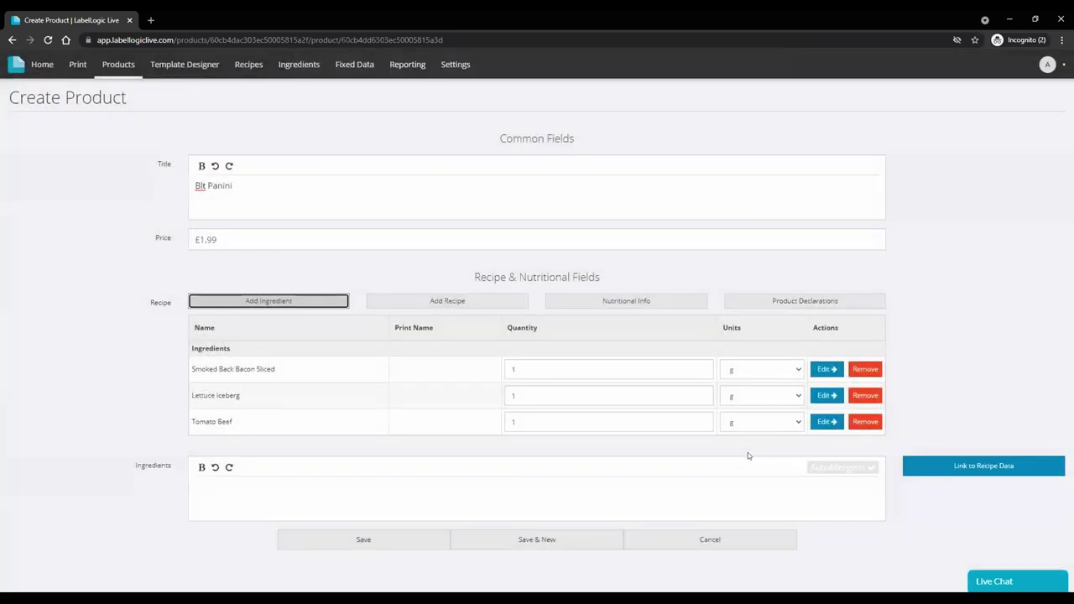
Search the ingredients for "panini roll" and add Panini Rolls, code 640022 from Country Style Foods, to the recipe.
left_click(257, 302)
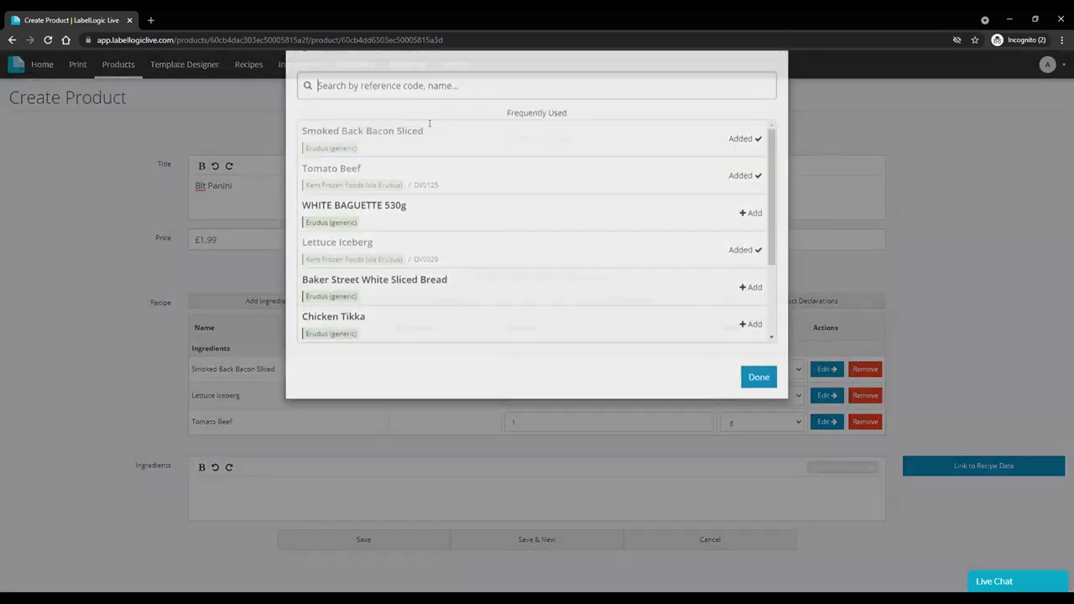
type("panin")
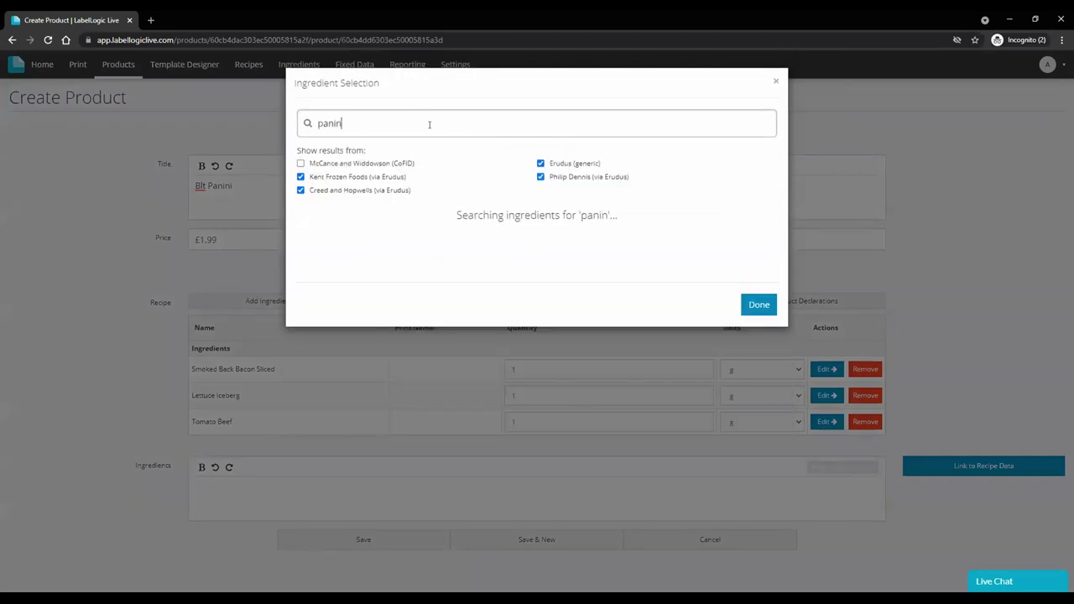
type("i roll")
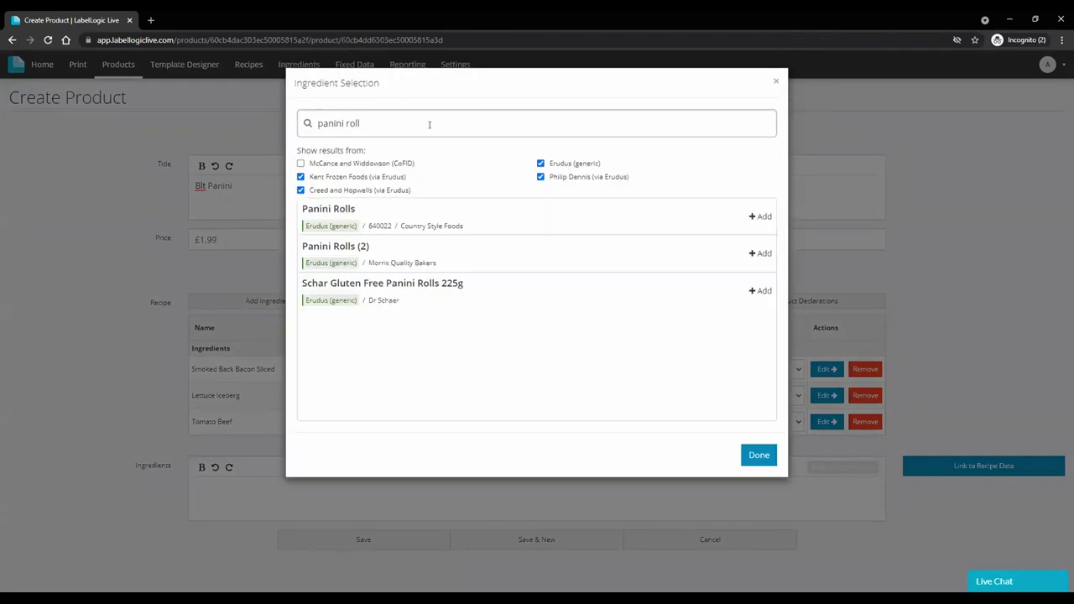
left_click(758, 454)
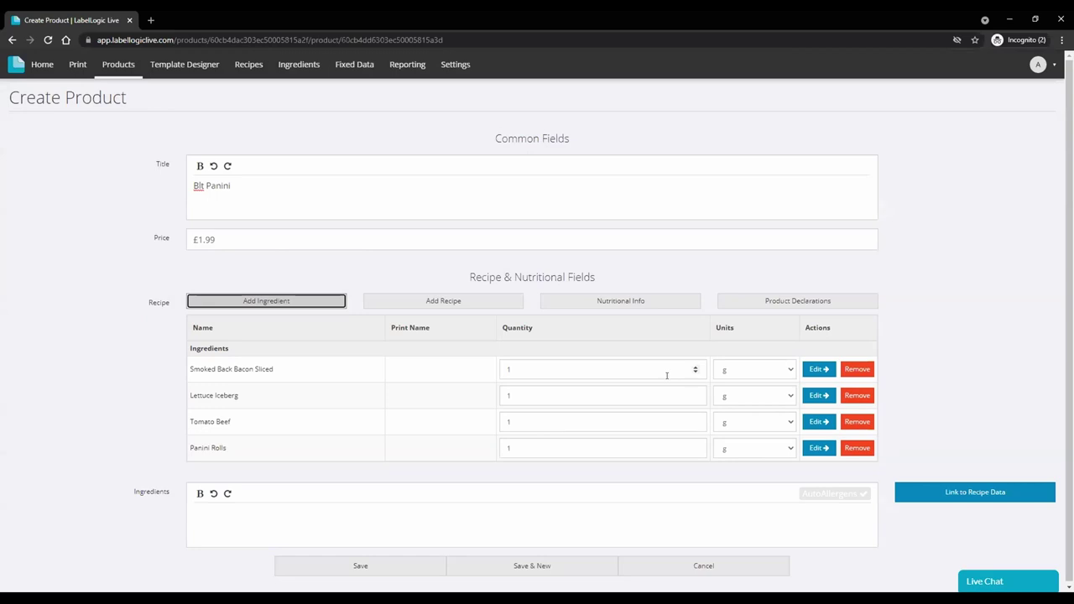
Set the recipe quantities to 25 g bacon, 42 g lettuce, 25 g tomato and 100 g panini rolls.
double_click(537, 373)
type("25")
key("Tab")
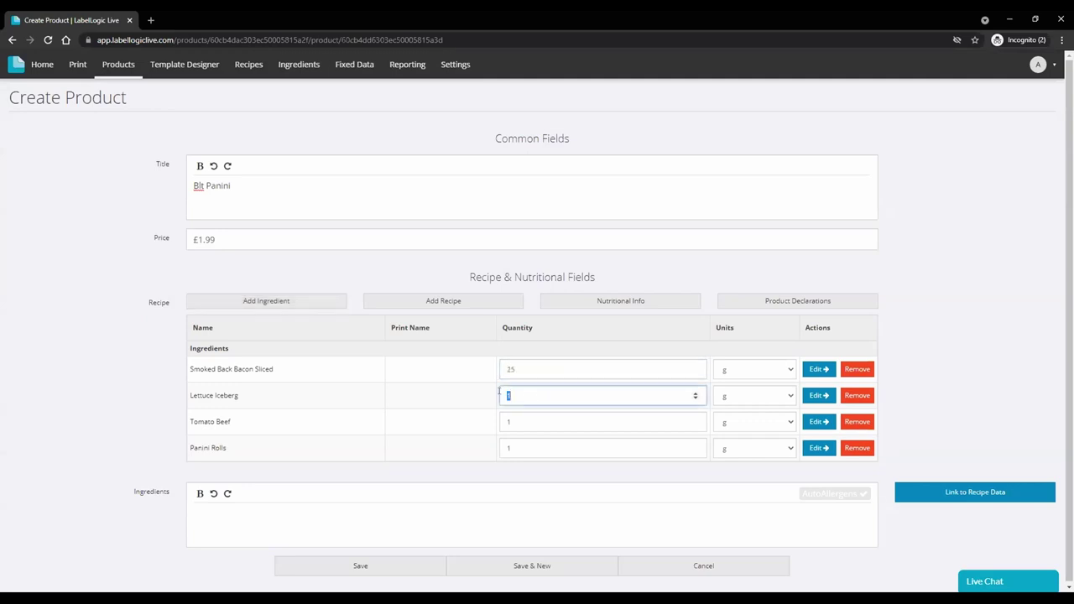
type("42")
double_click(508, 421)
type("25")
double_click(546, 457)
type("100")
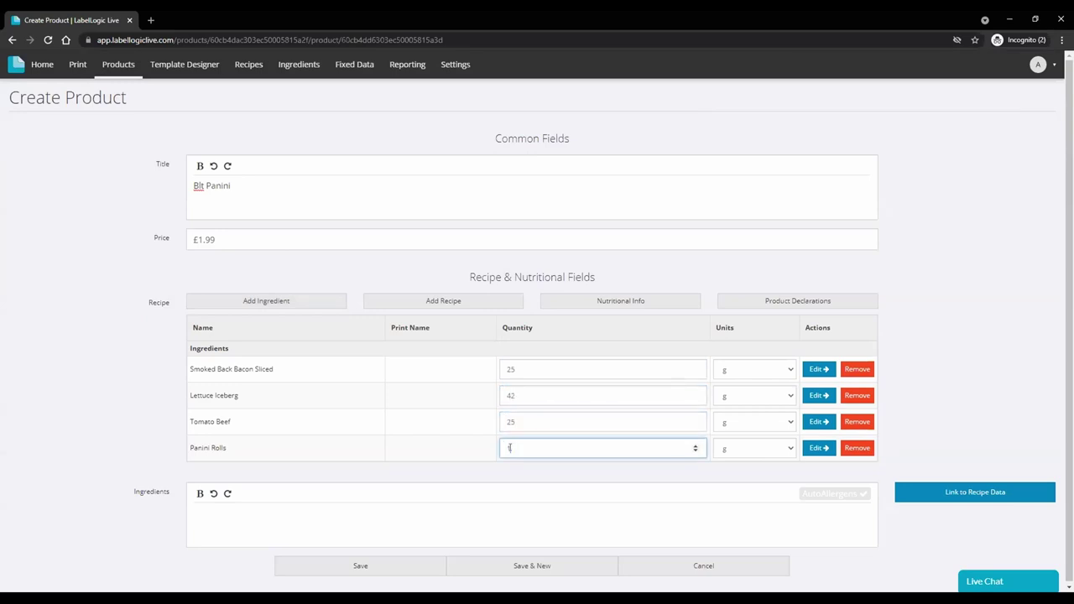
left_click(727, 480)
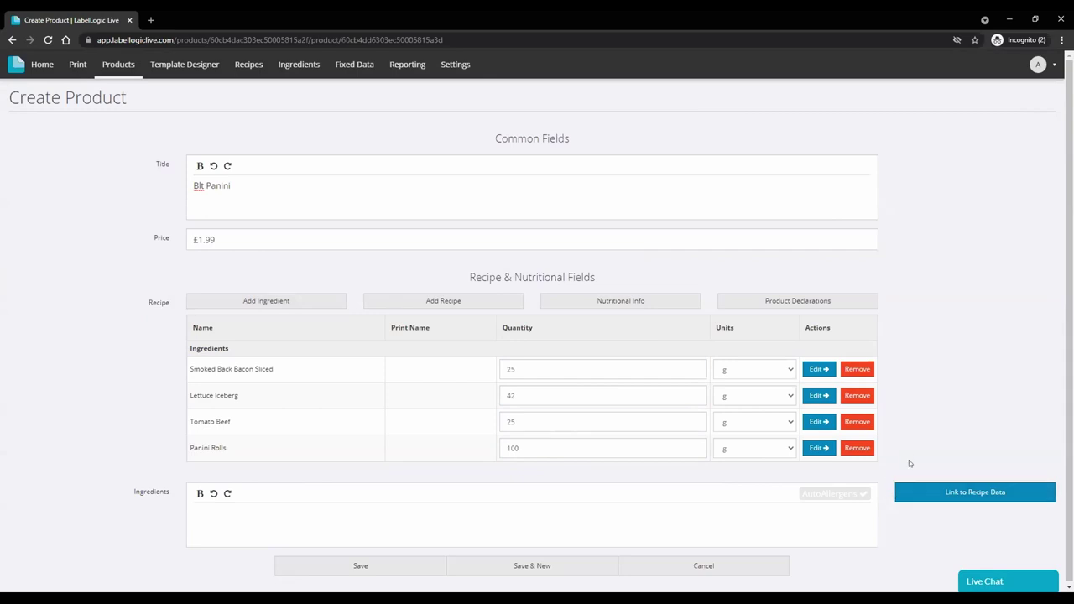
Link the product's Ingredients field to the recipe data and save the product.
left_click(962, 487)
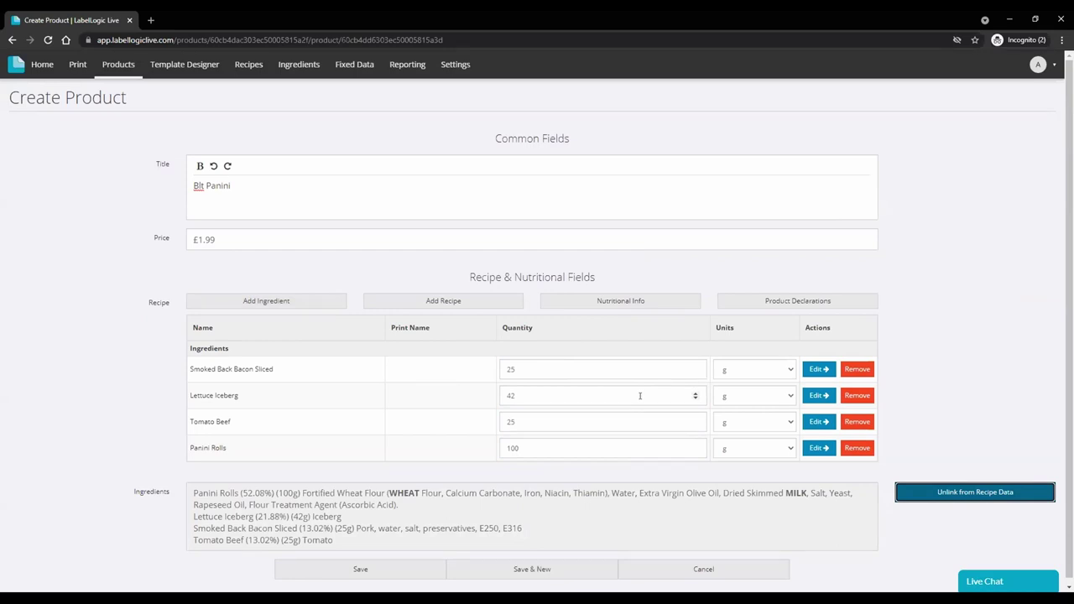
left_click(361, 569)
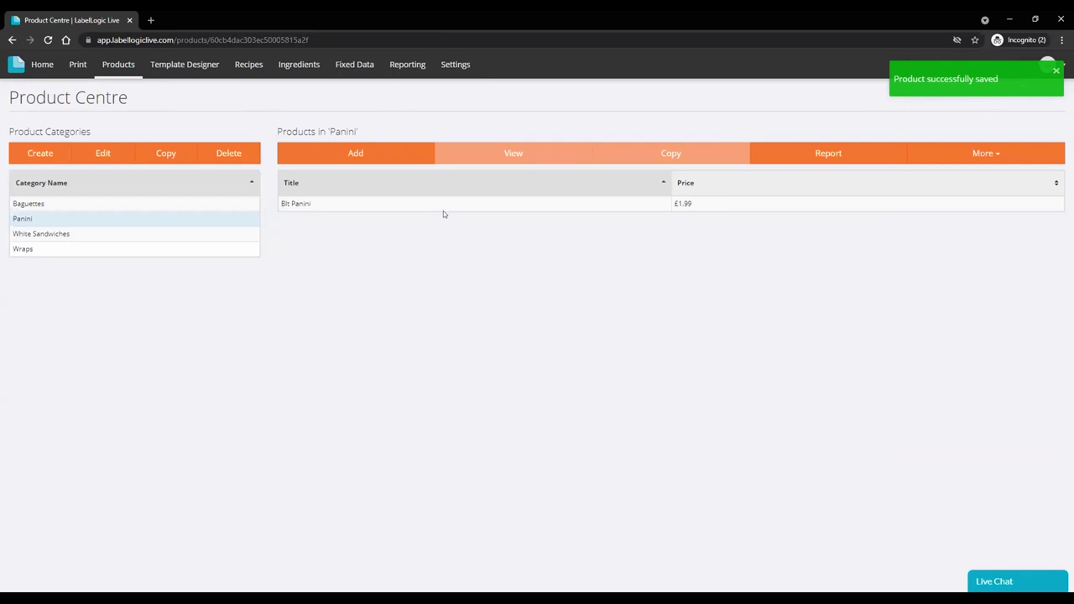
In the template designer, choose the Gastro 06 stock label and open its "Natasha's Law Compliant" stock template.
left_click(191, 72)
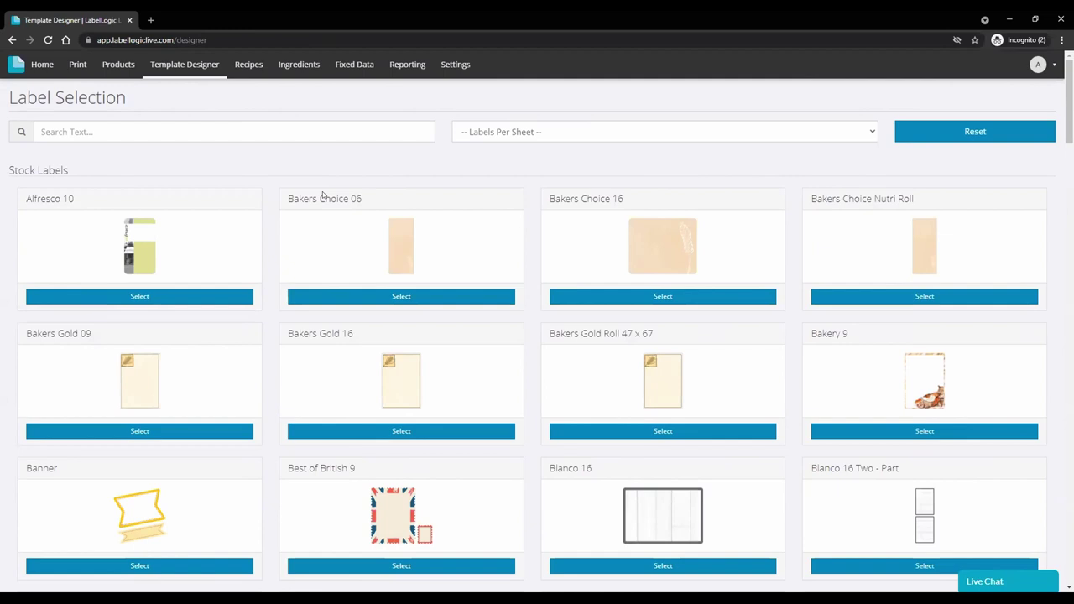
scroll(462, 294, "down", 3)
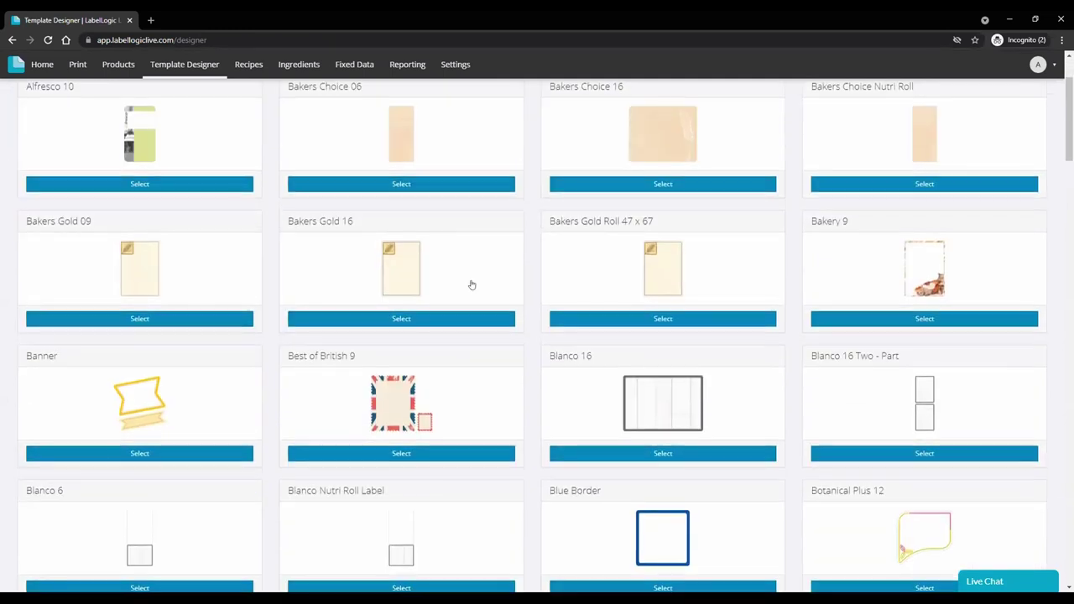
scroll(485, 336, "down", 2)
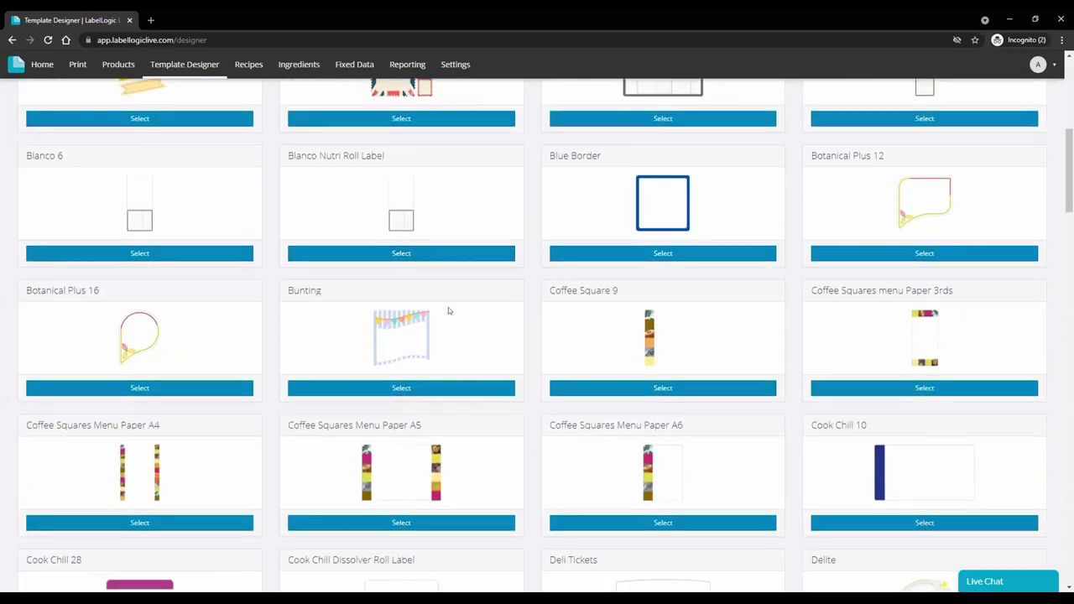
scroll(475, 293, "down", 2)
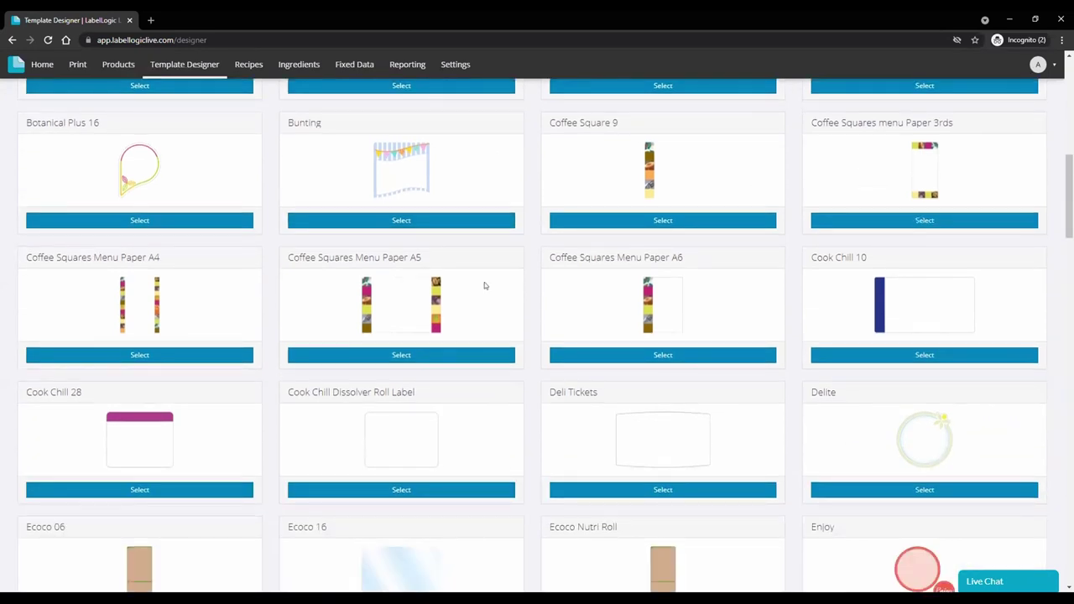
scroll(559, 300, "down", 3)
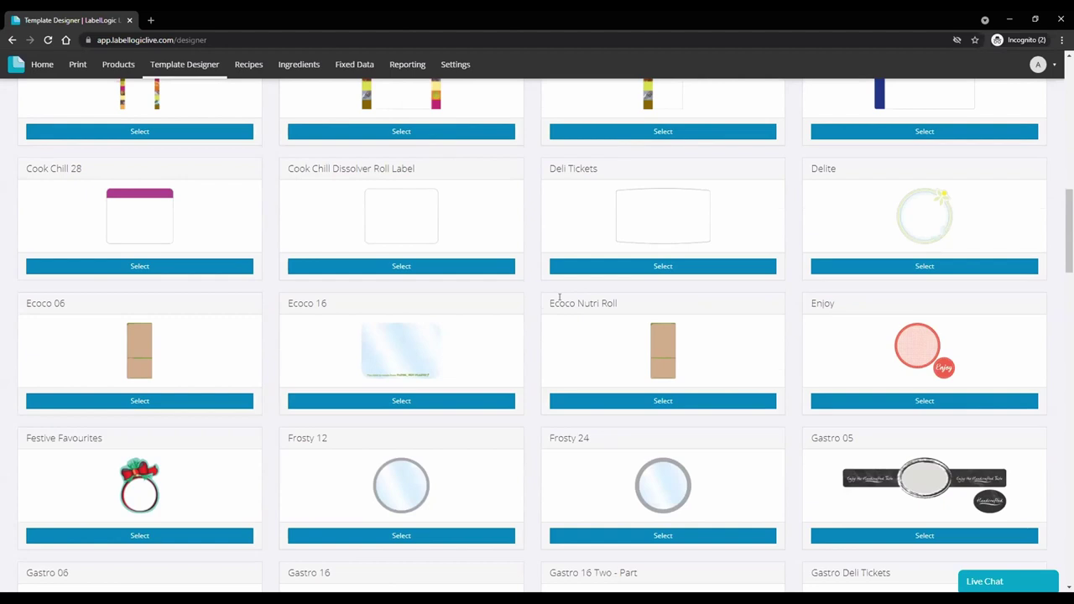
scroll(558, 297, "down", 4)
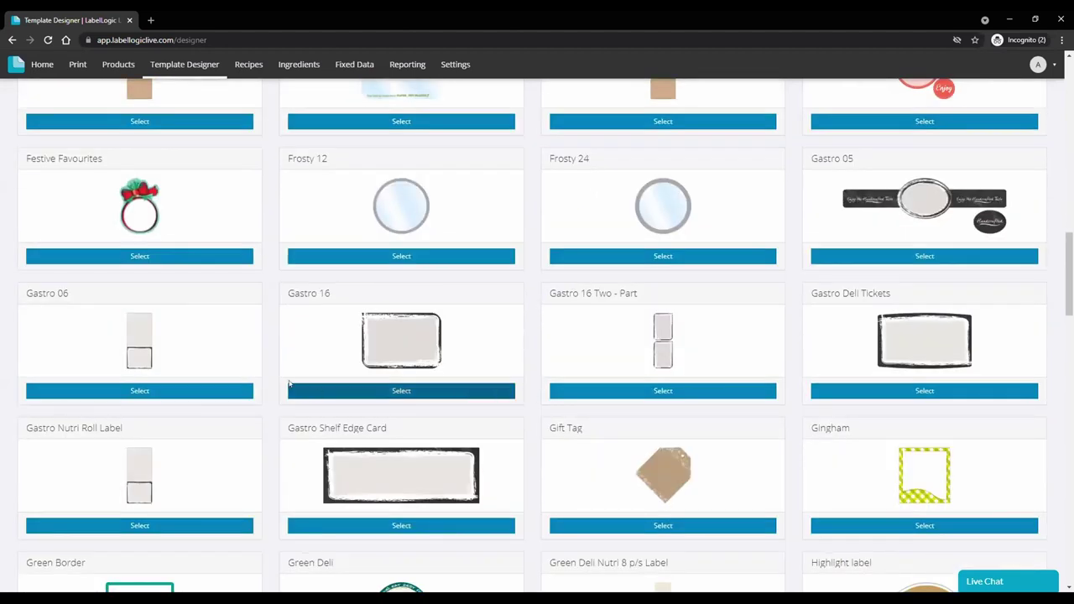
left_click(243, 391)
scroll(491, 356, "down", 6)
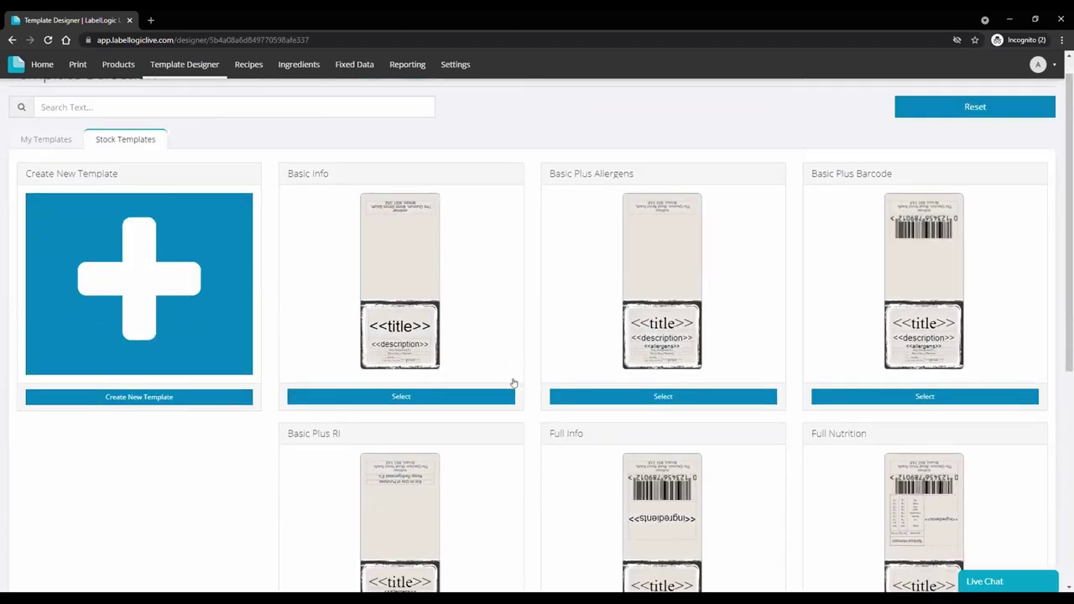
left_click(408, 532)
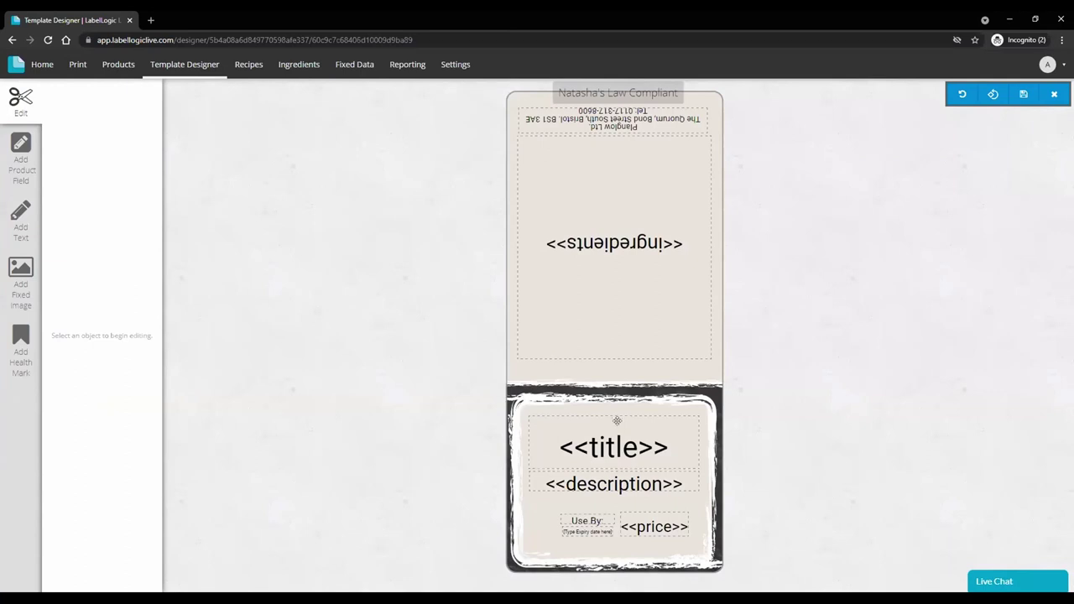
Change the title field's font to Montserrat and lower the top edge of its box slightly to make room above it.
left_click(617, 420)
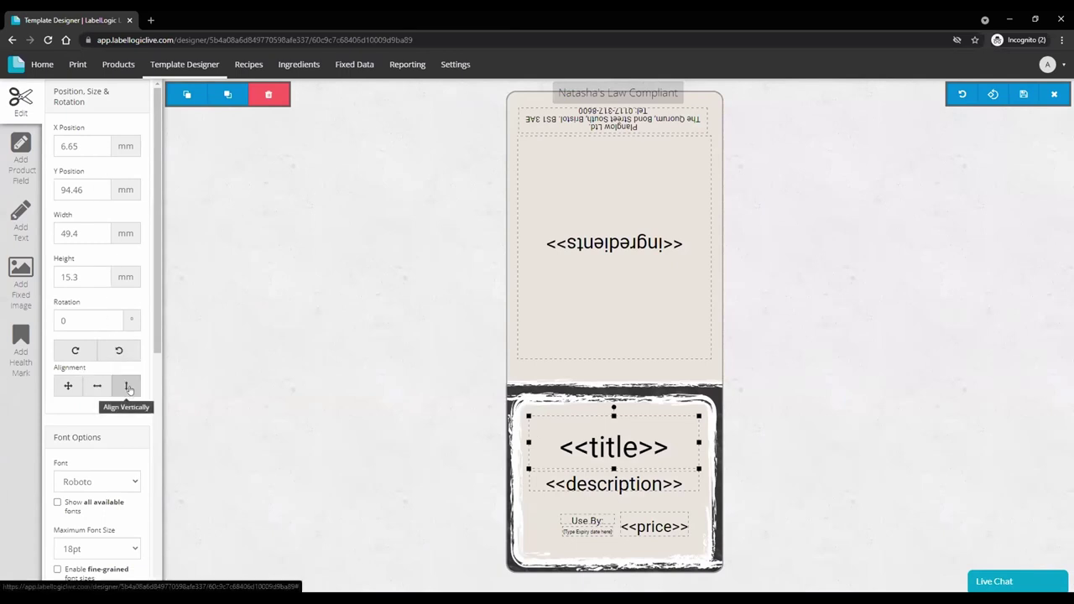
scroll(129, 387, "down", 1)
left_click(97, 425)
scroll(94, 285, "down", 1)
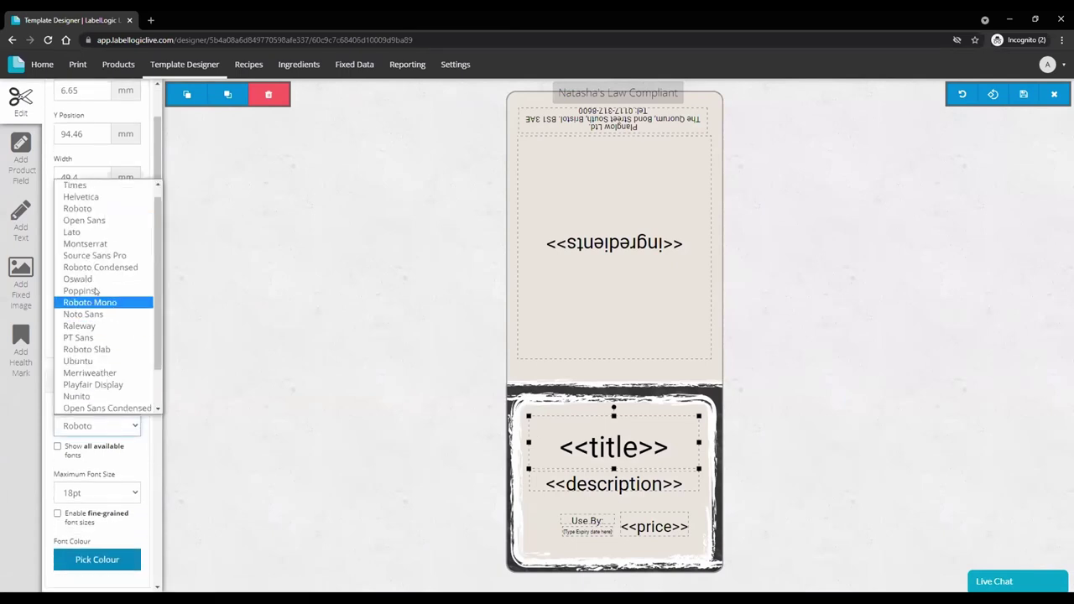
left_click(85, 243)
scroll(131, 406, "down", 2)
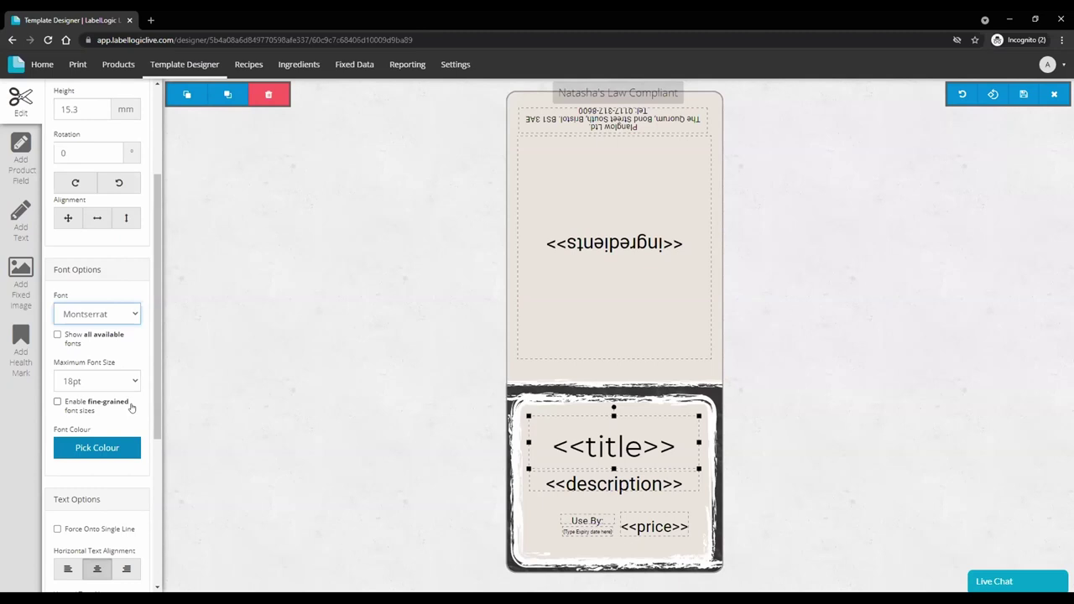
scroll(155, 354, "down", 2)
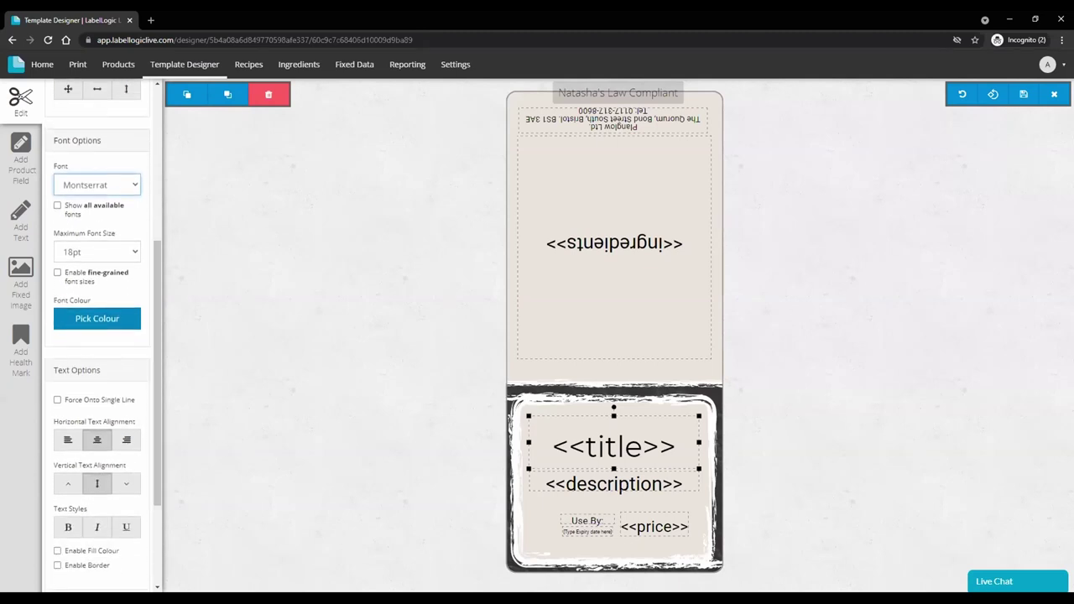
left_click_drag(613, 416, 613, 426)
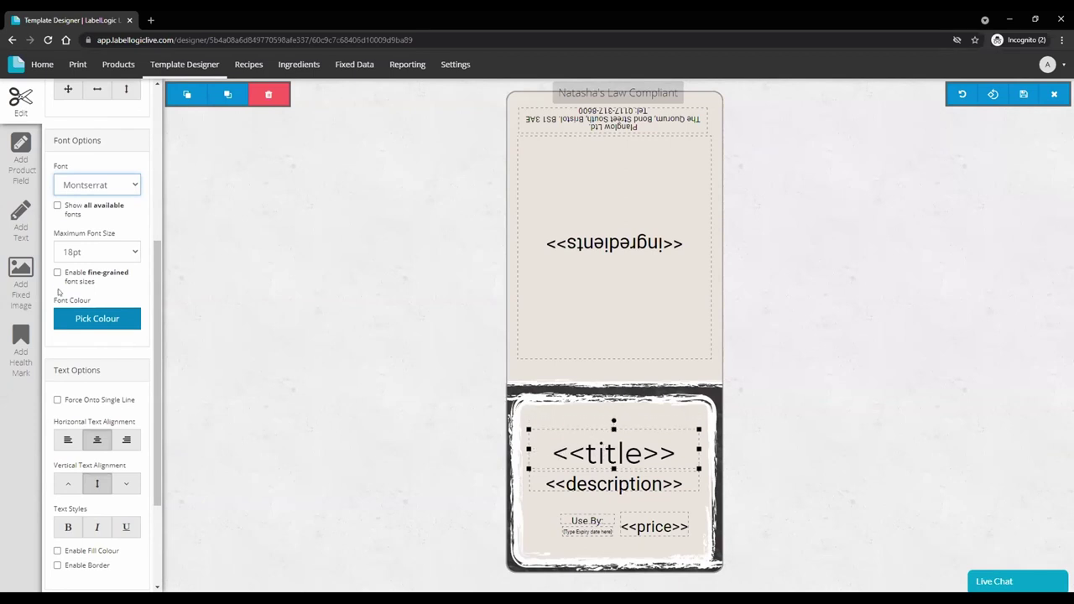
Upload Thefoodhutlogo.png from Downloads as a fixed image and add it to the label template.
left_click(21, 284)
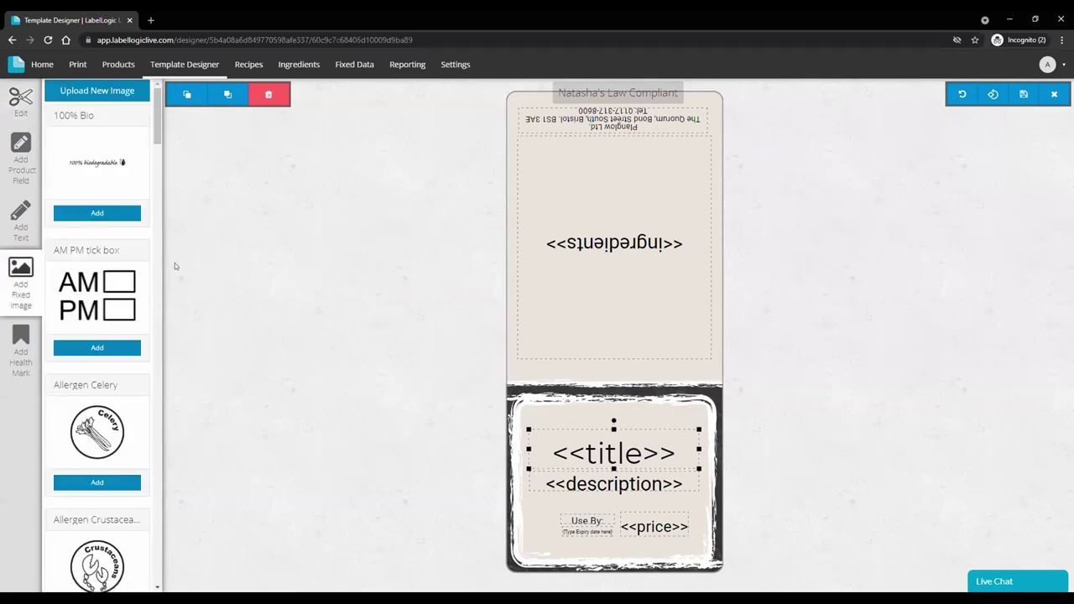
left_click(96, 91)
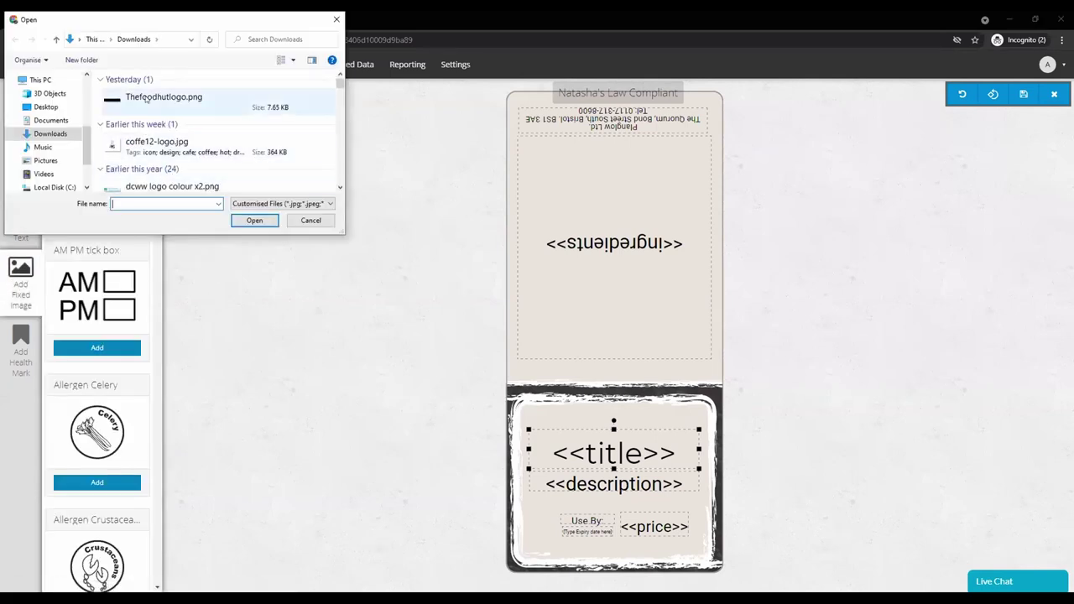
left_click(147, 100)
left_click(254, 221)
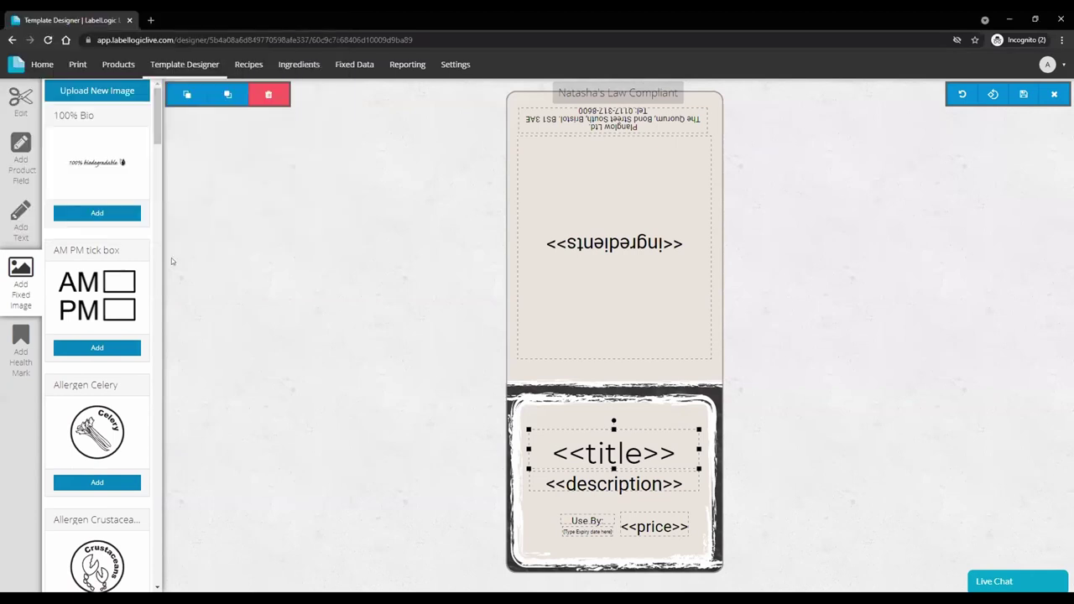
left_click(110, 171)
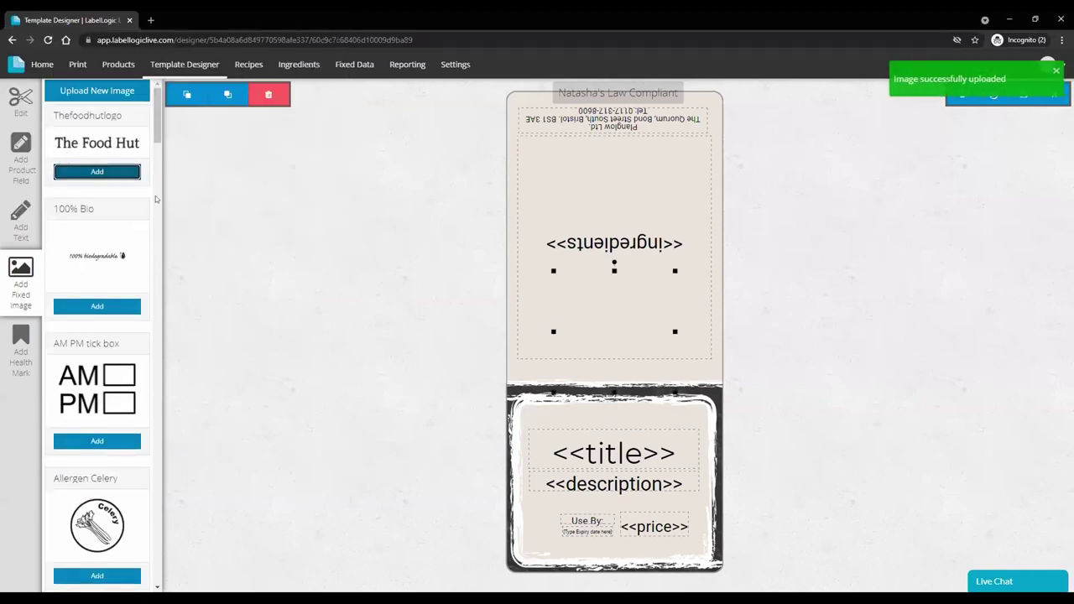
Resize The Food Hut logo to about 29 by 6 mm, place it above the title and centre it horizontally.
left_click_drag(610, 316, 614, 352)
left_click_drag(674, 305, 665, 404)
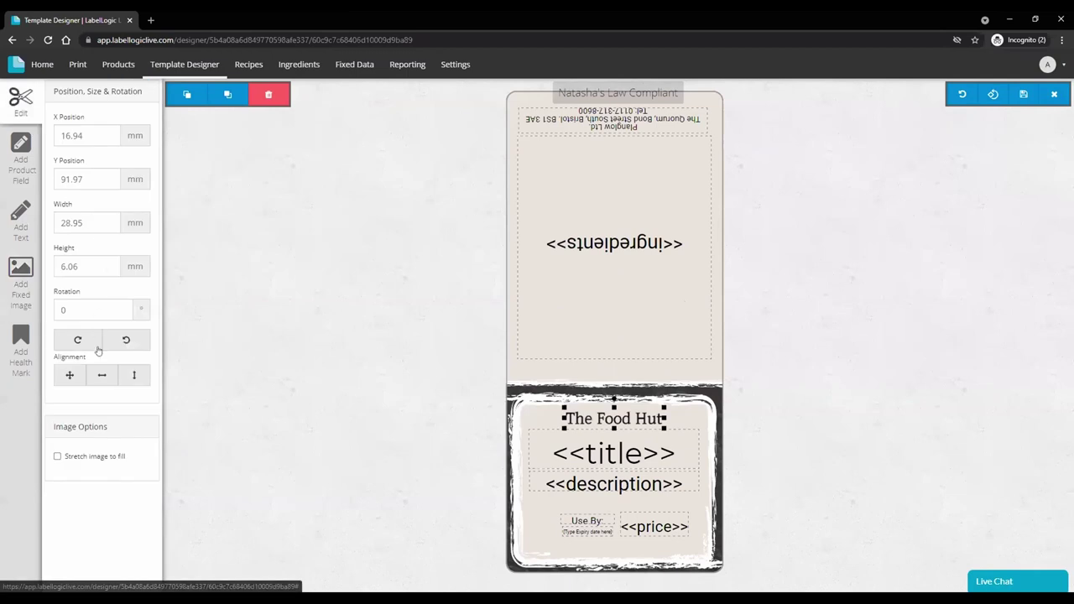
left_click(102, 375)
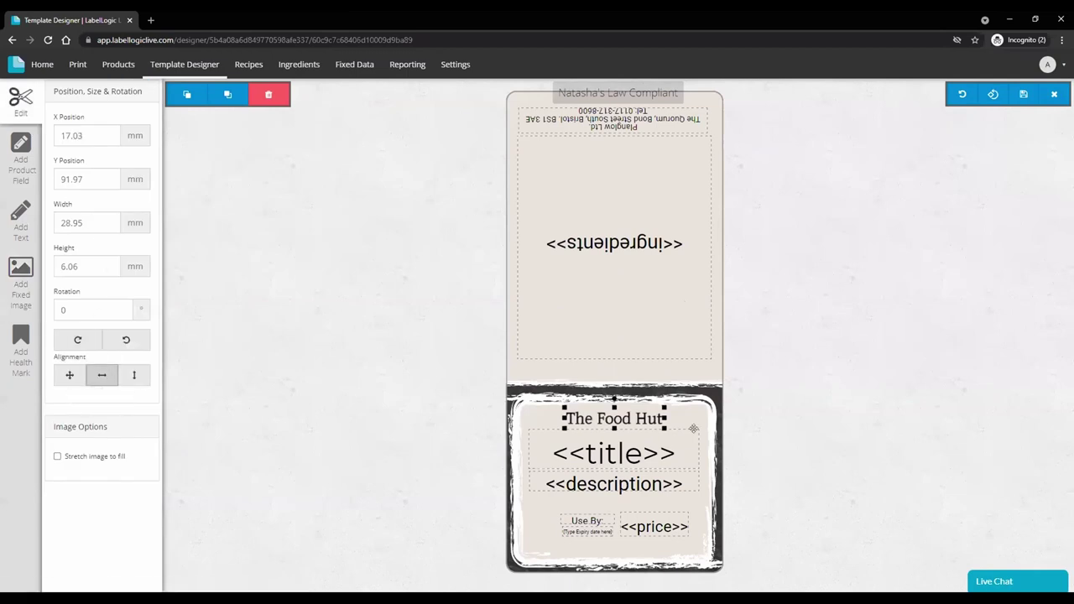
Enable the print-time warning for font size dropping below minimum on the ingredients field, with a minimum font size of 7.
left_click(624, 296)
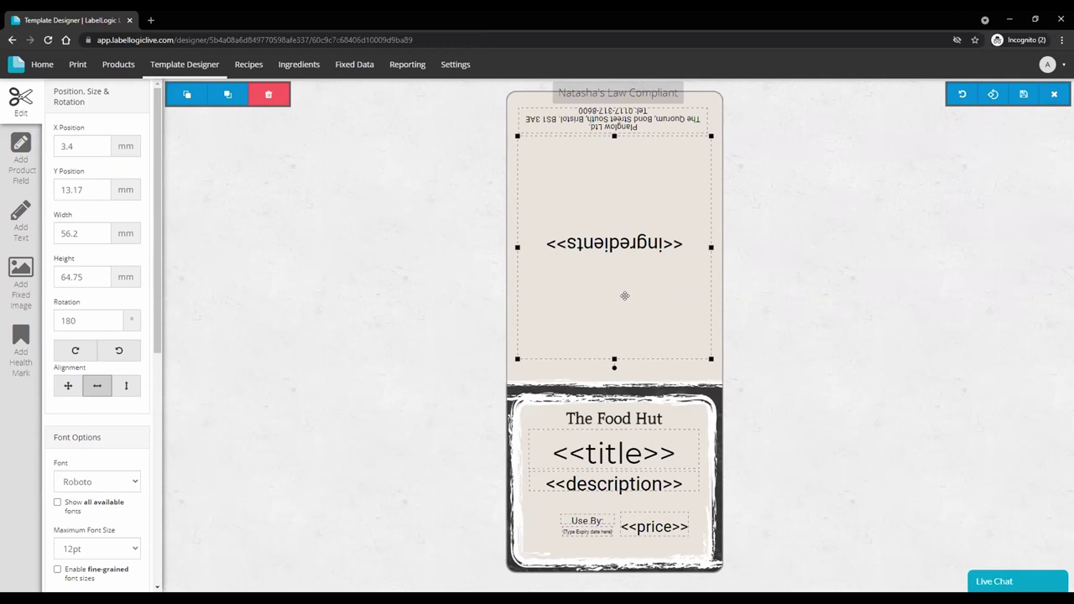
scroll(116, 394, "down", 5)
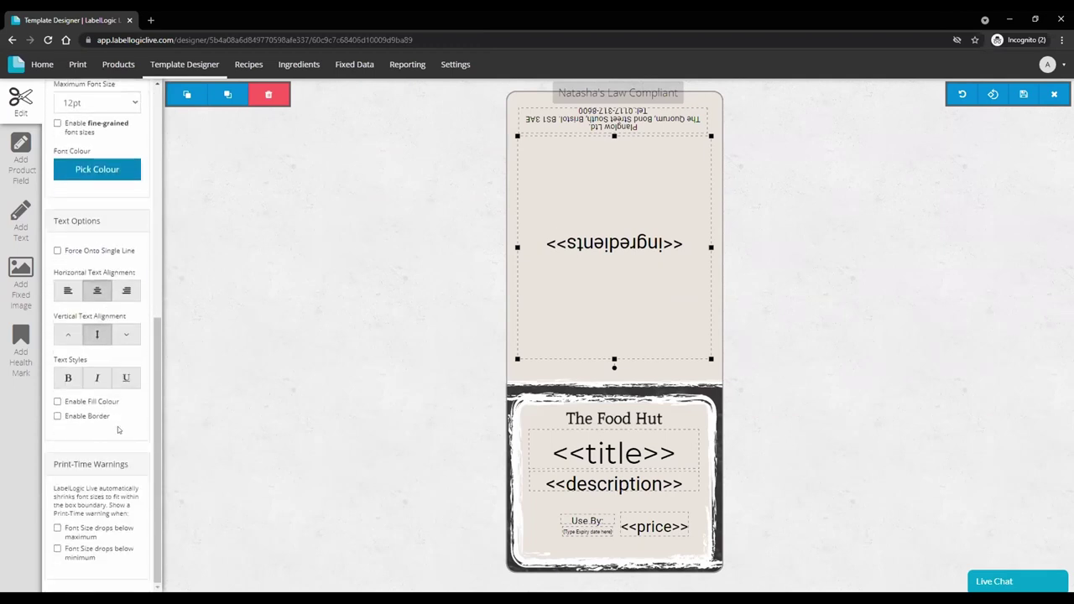
left_click(79, 551)
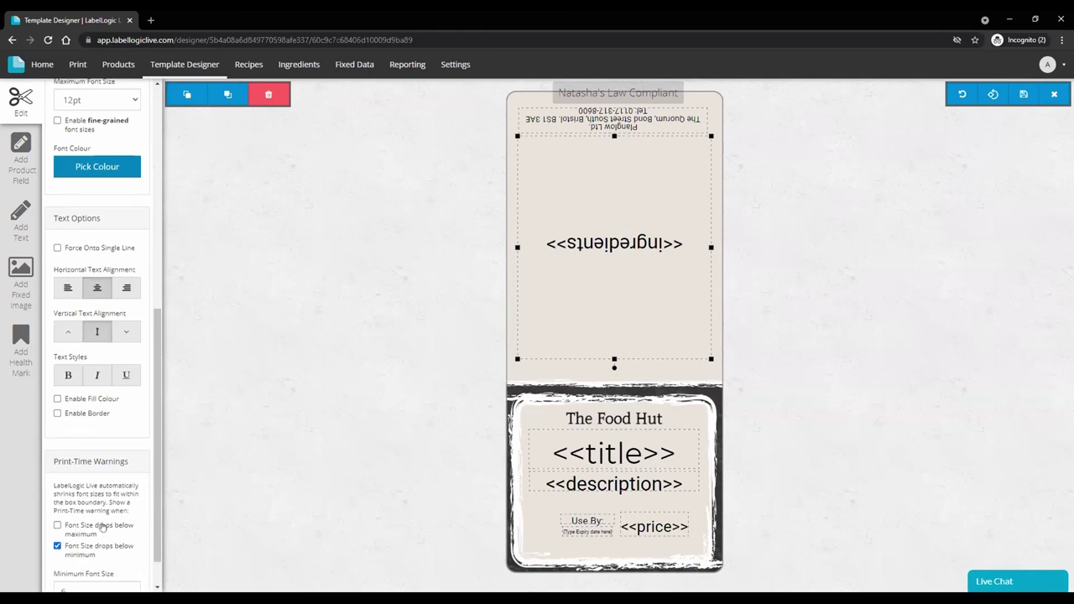
scroll(101, 527, "down", 1)
double_click(64, 551)
type("7")
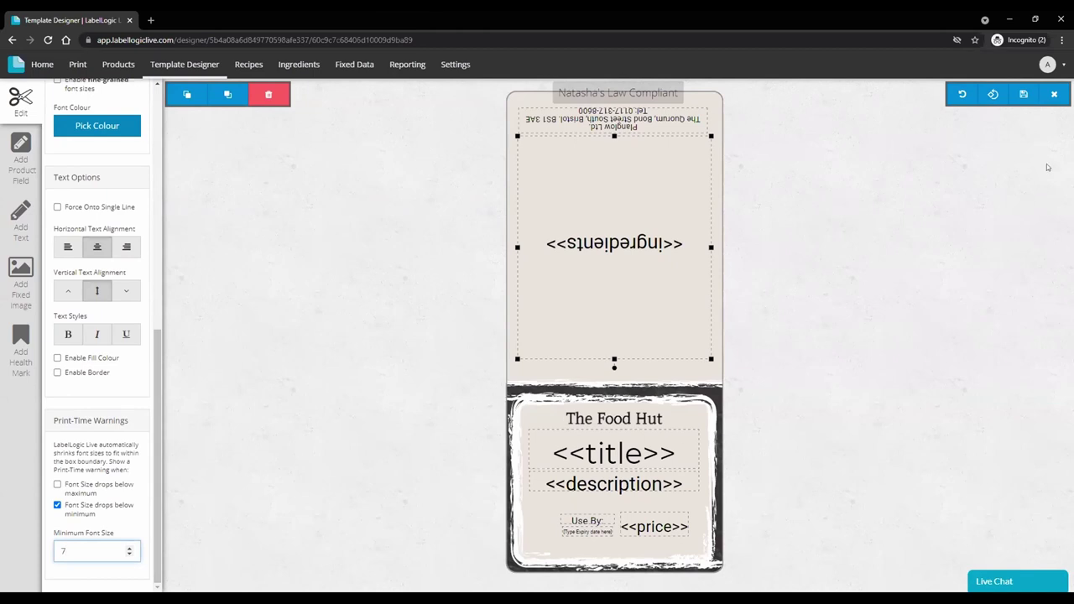
Save the customised template under the name "Webinar".
left_click(1023, 96)
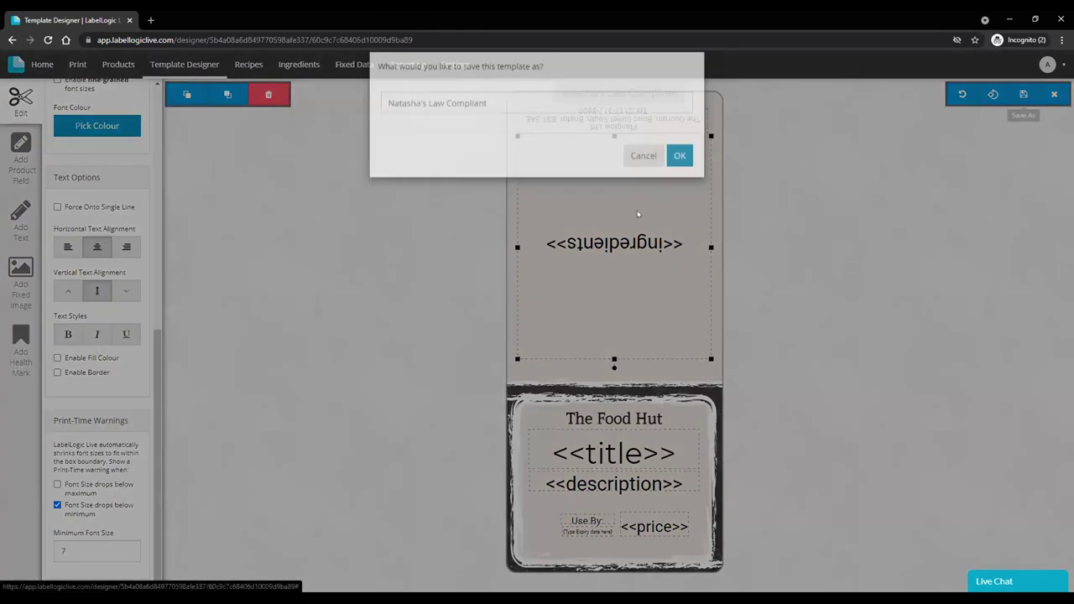
left_click_drag(488, 118, 385, 118)
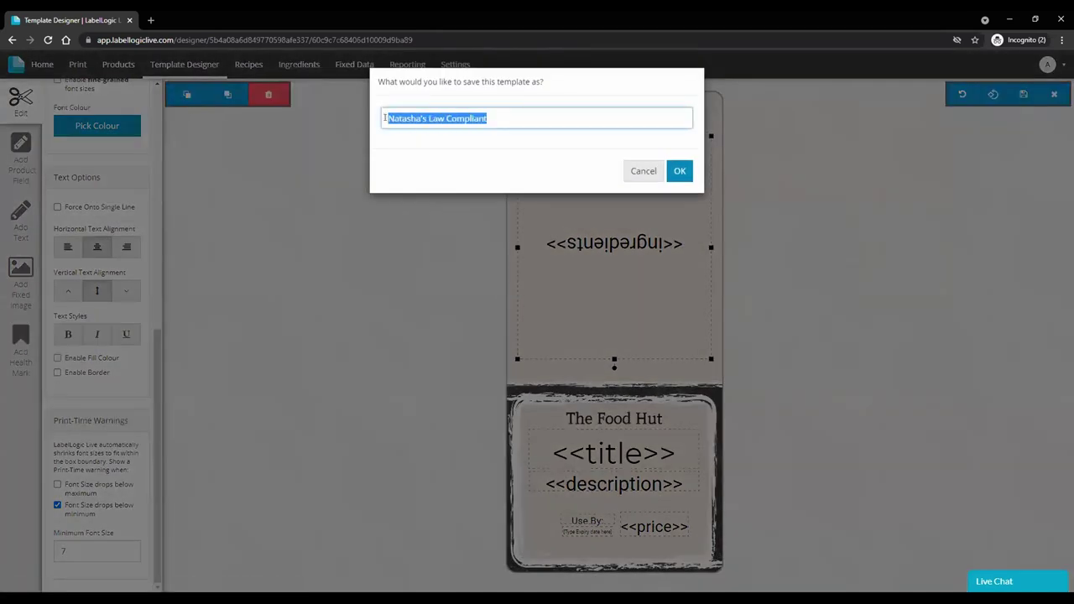
type("Webinar")
left_click(678, 170)
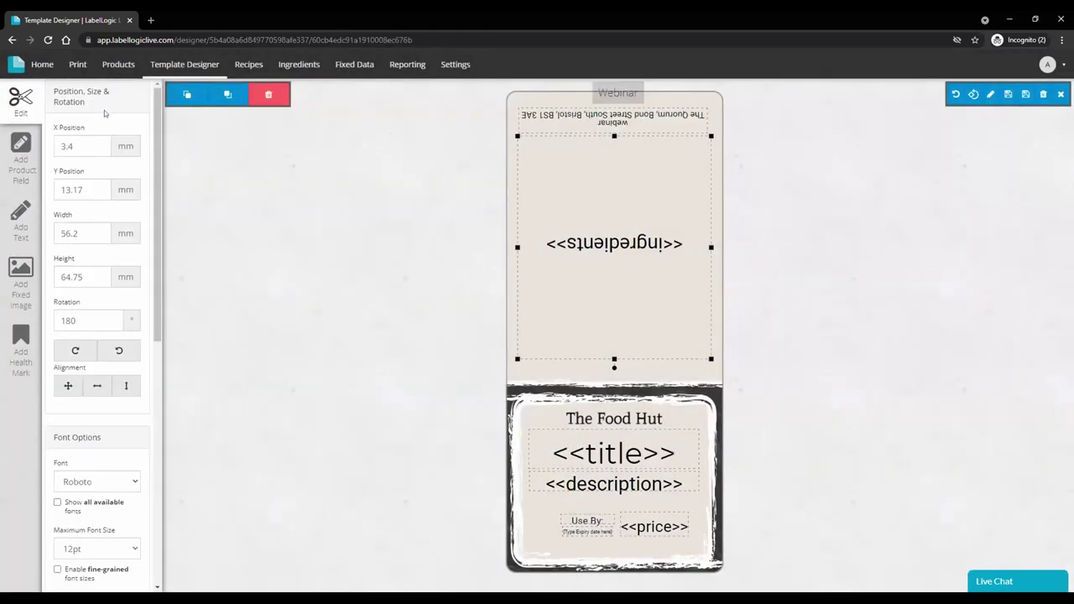
Create a print list named "Panini" that uses the Gastro 06 label and the Webinar template, and save it.
left_click(77, 64)
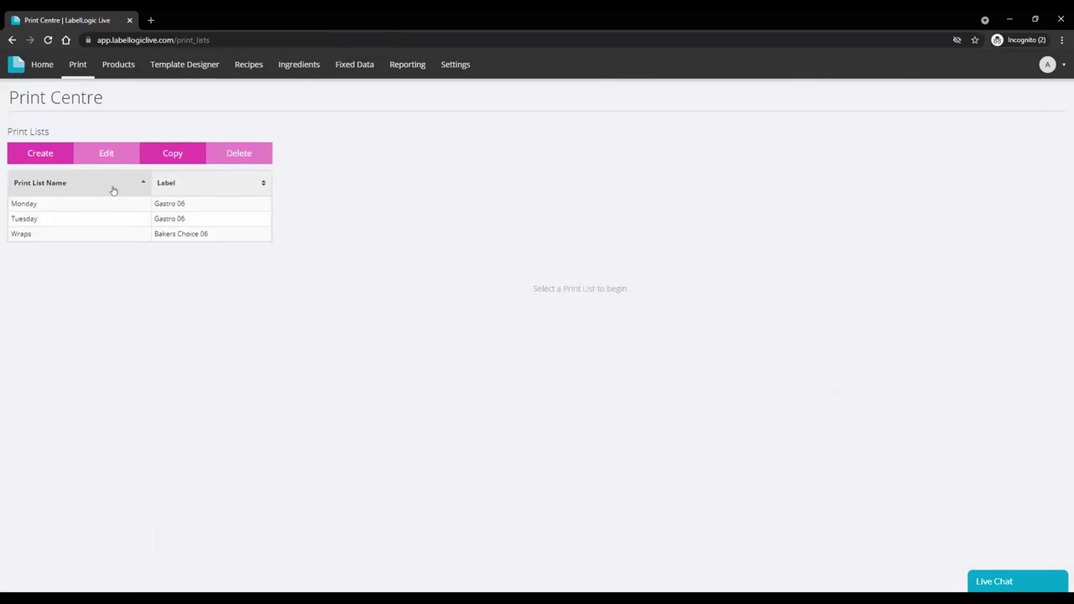
left_click(49, 156)
left_click(378, 146)
type("Panini")
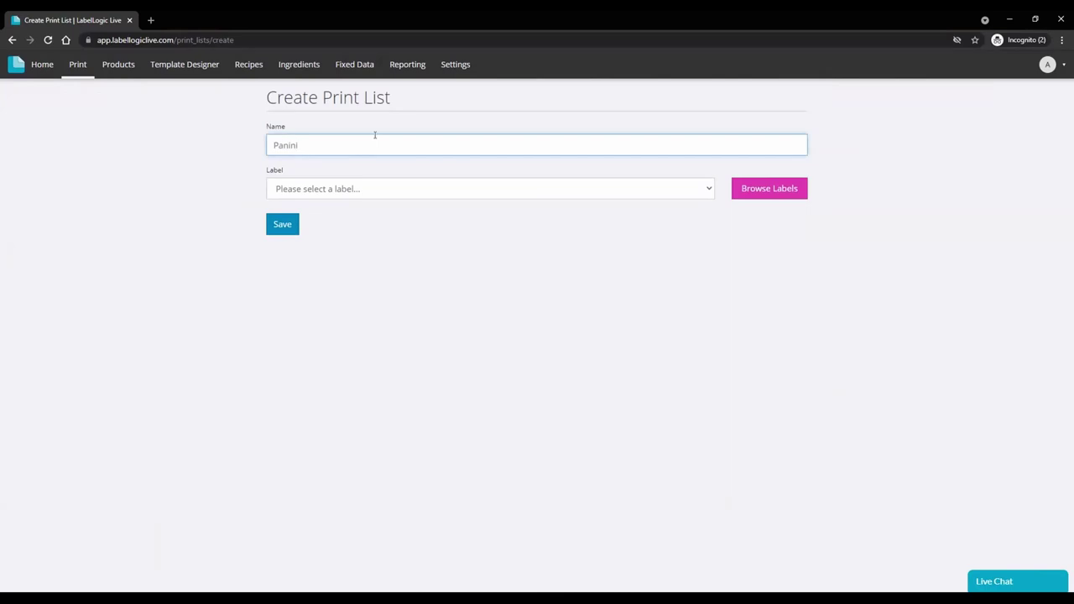
left_click(734, 194)
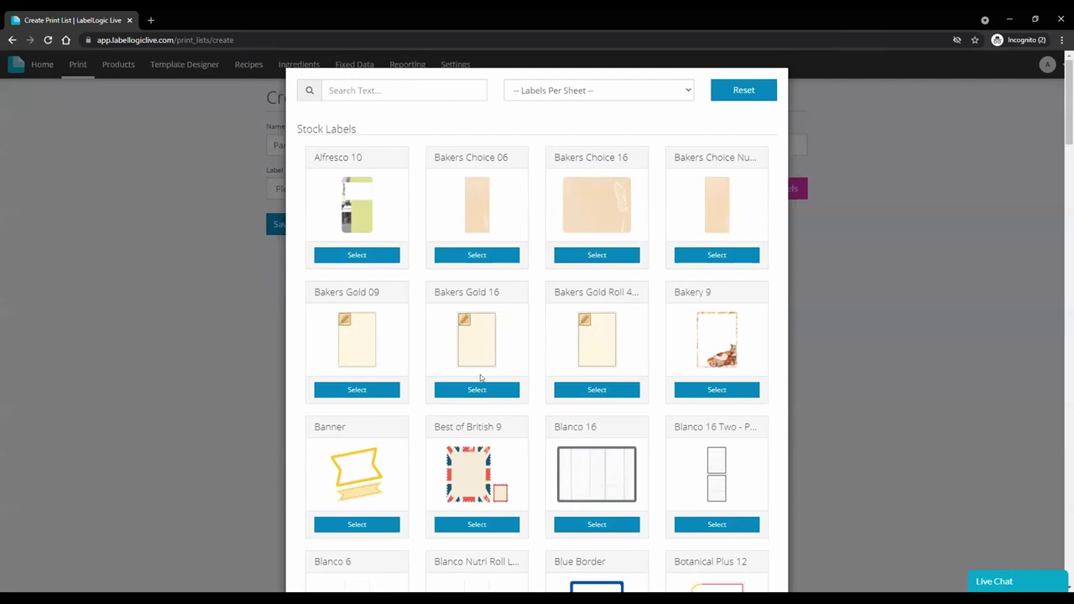
left_click(376, 90)
type("gas")
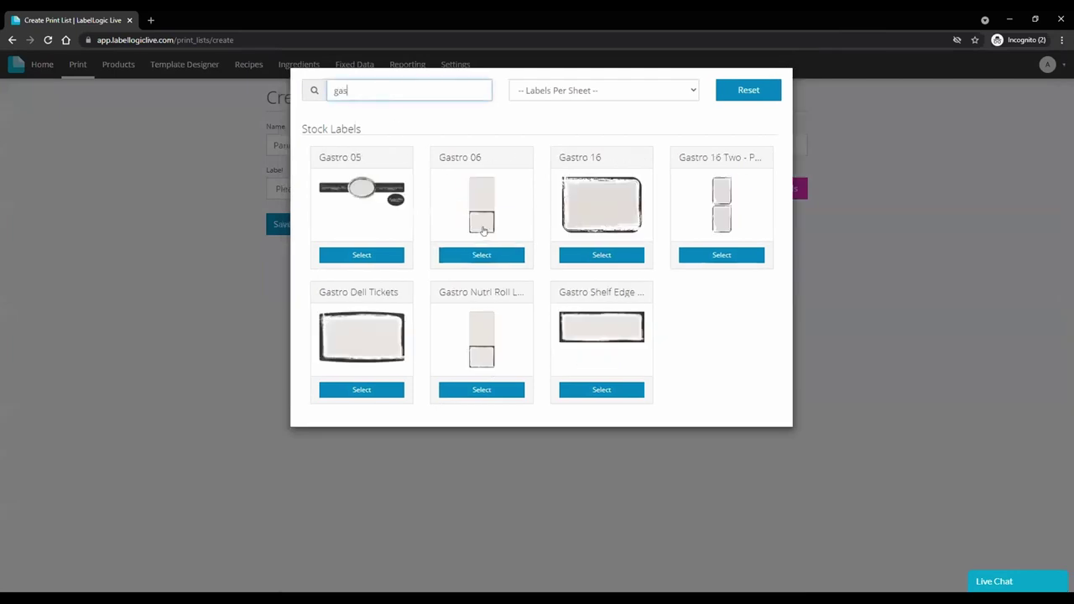
left_click(479, 251)
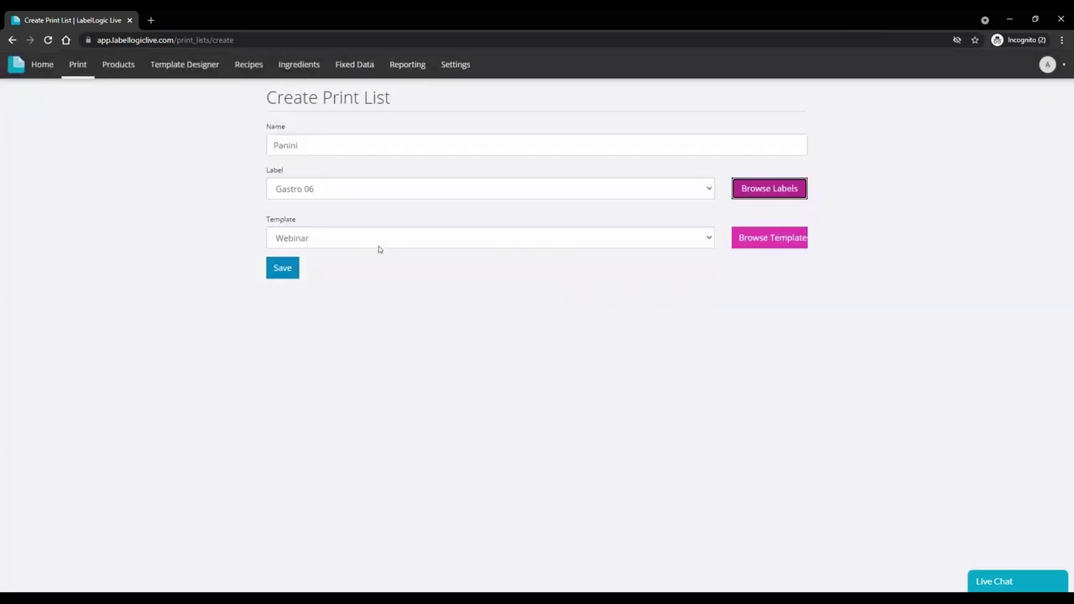
left_click(762, 247)
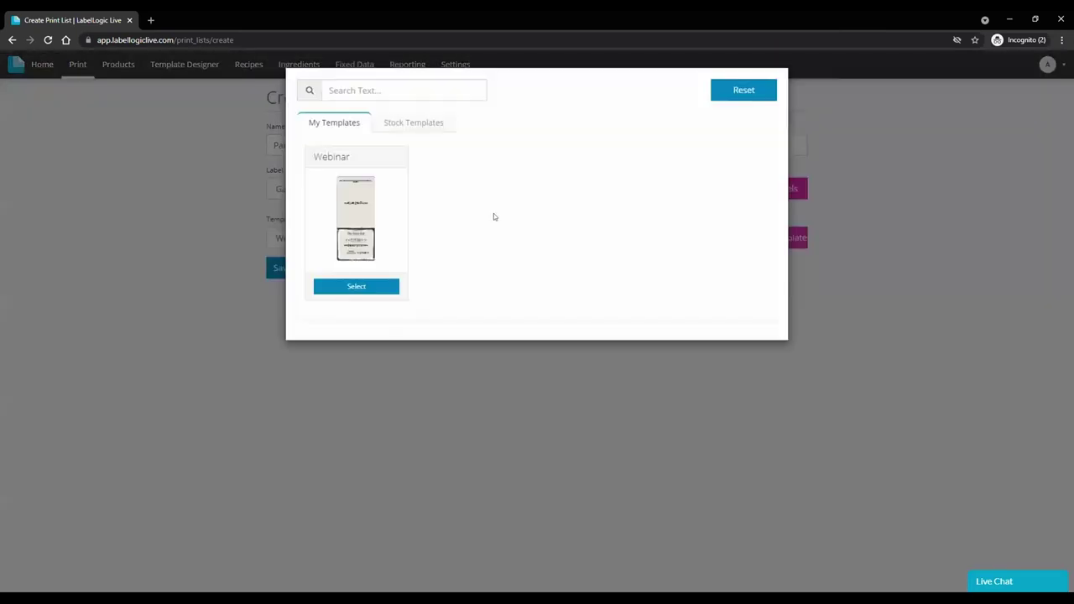
left_click(370, 286)
left_click(285, 269)
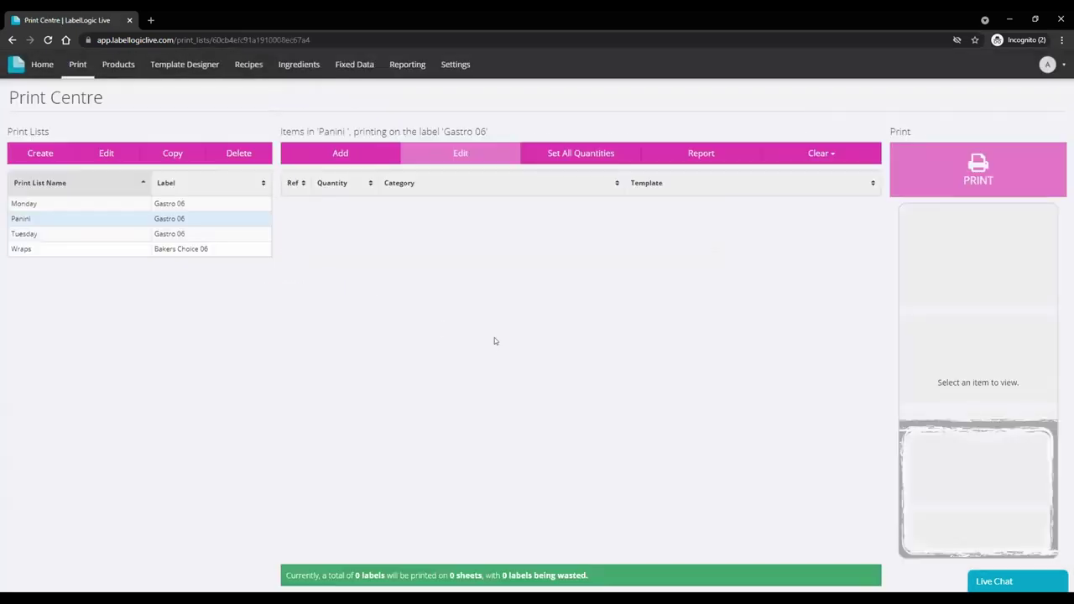
Add all products from the Panini category to the Panini print list and save the selection.
left_click(352, 156)
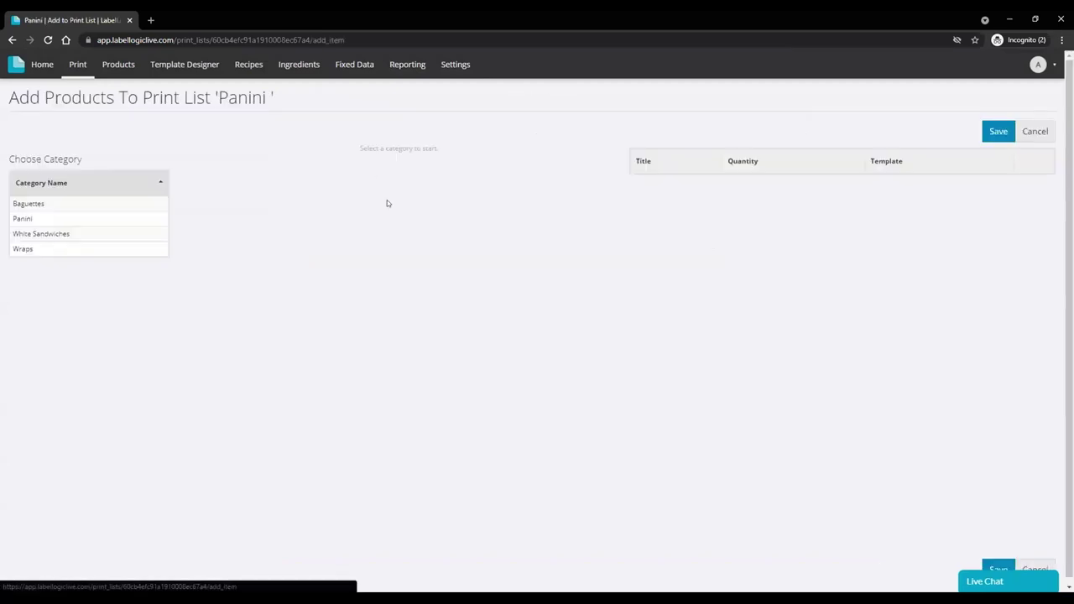
left_click(111, 221)
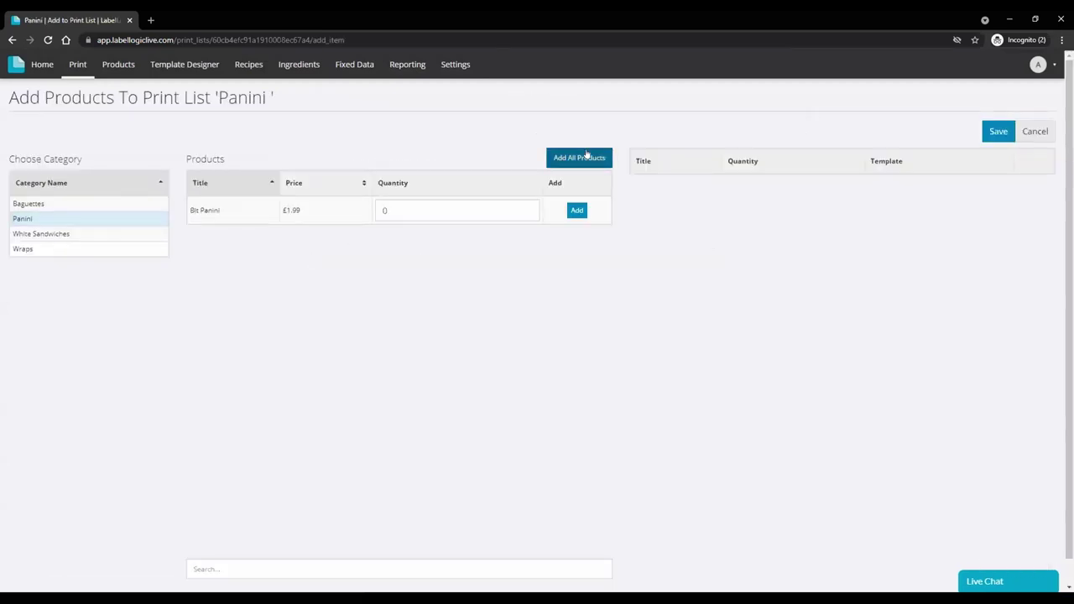
left_click(588, 157)
left_click(998, 132)
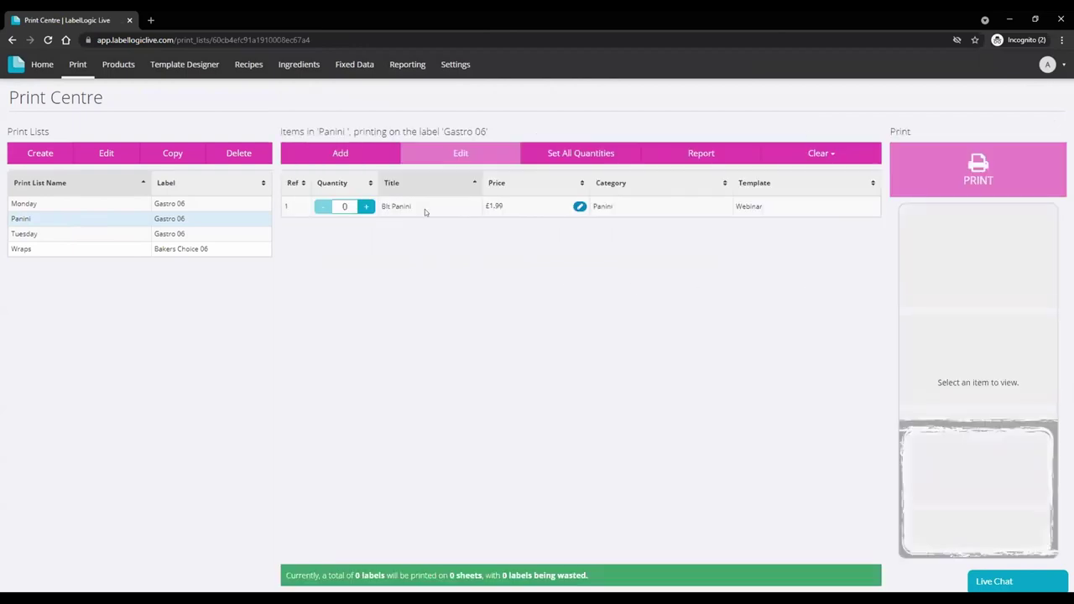
Set the Blt Panini quantity to 6 in the print list and preview its label.
left_click(342, 206)
type("6")
left_click(420, 210)
left_click(420, 211)
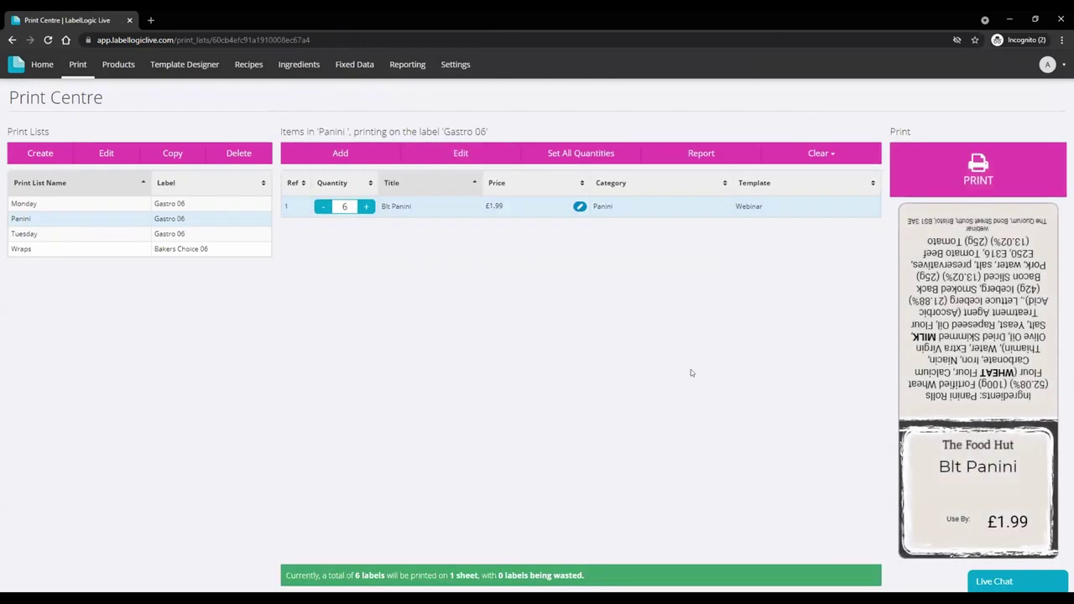
Generate the print PDF for the Panini list with expiry date 18/06/21 and the standard printer calibration, and open it.
left_click(988, 168)
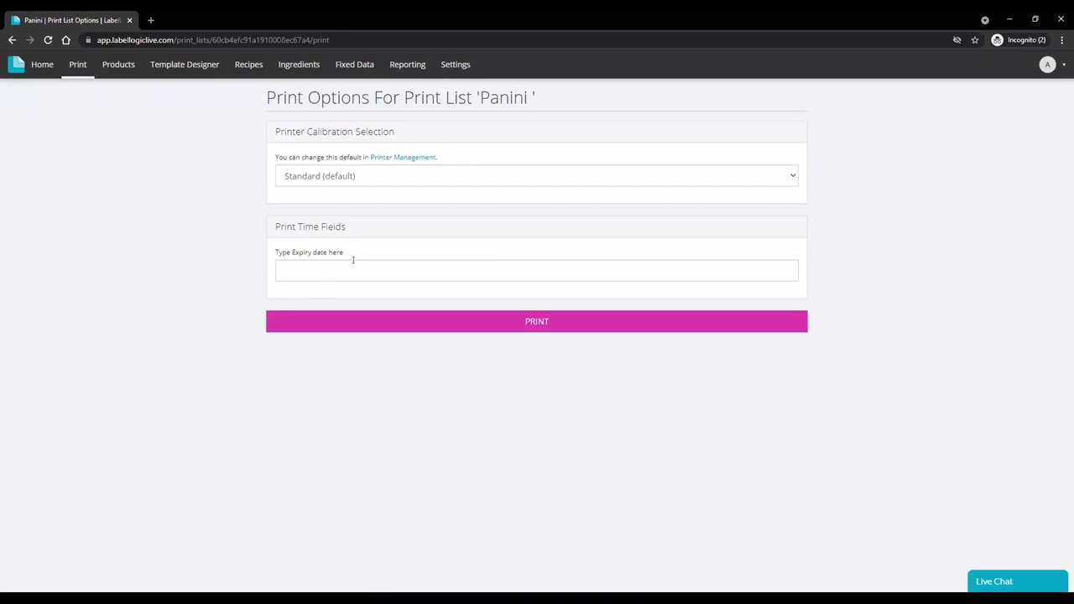
left_click(328, 270)
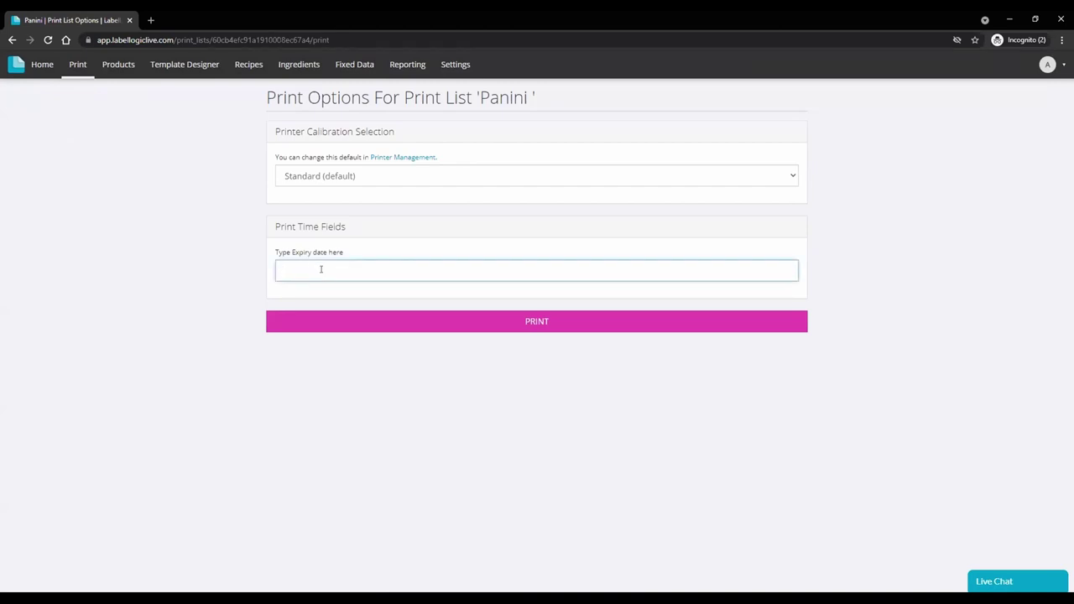
type("18/06/21")
left_click(470, 326)
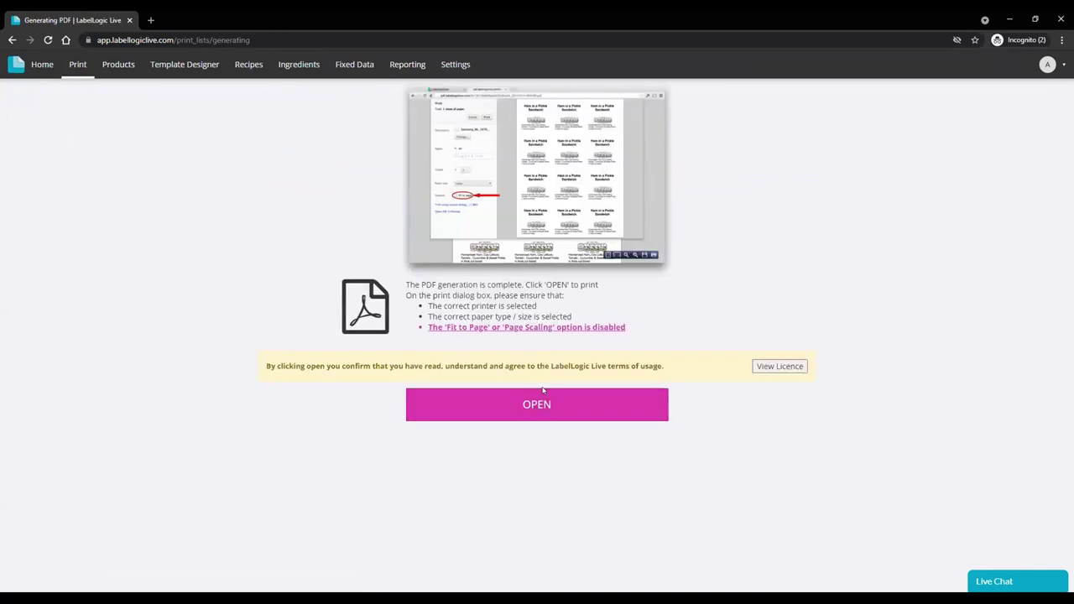
left_click(542, 391)
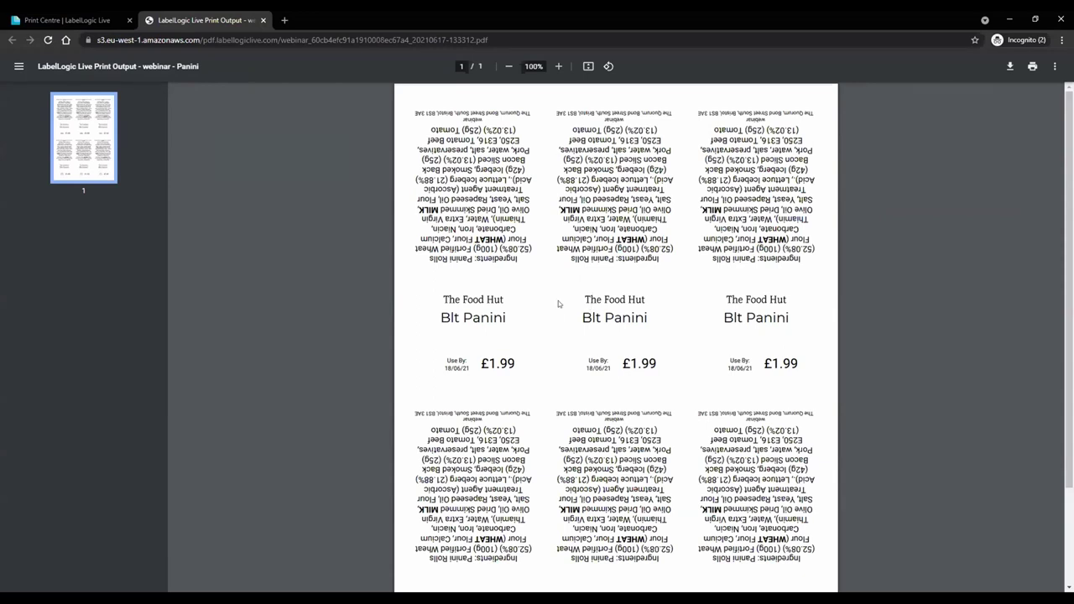
Review the Blt Panini label sheet in the PDF, close it and return to the home dashboard.
scroll(558, 309, "down", 3)
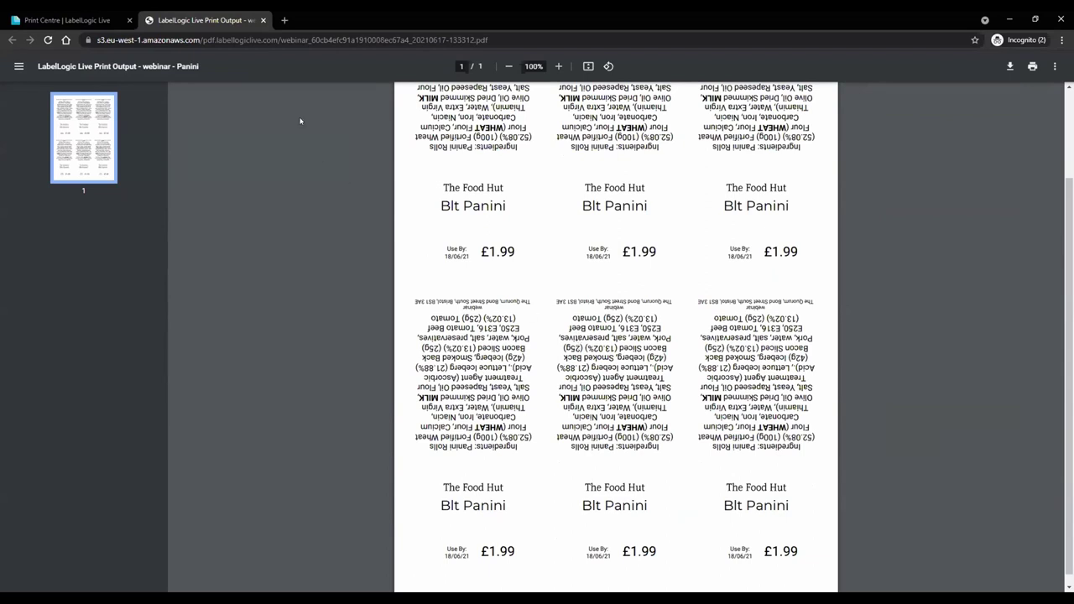
middle_click(193, 24)
left_click(42, 64)
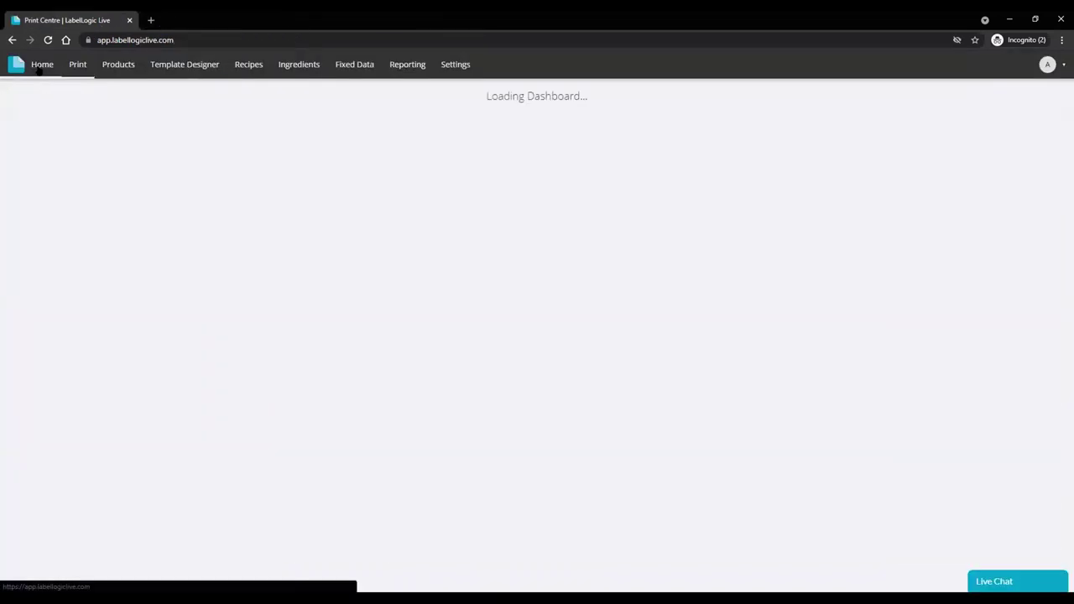